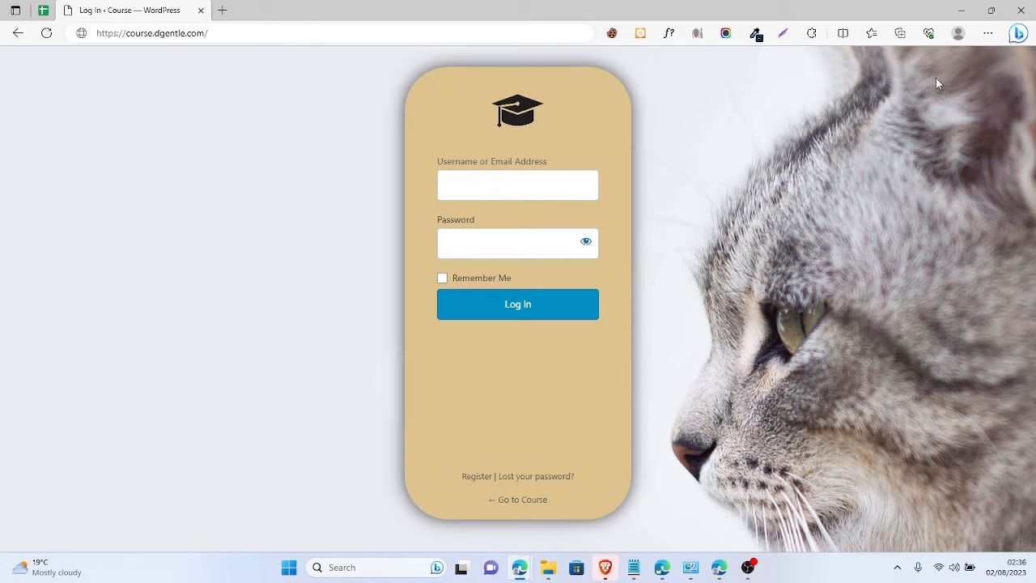
- Minimise the login window to reveal the All Courses page, then go to About WordPress
{"action": "left_click", "coordinate": [961, 10]}
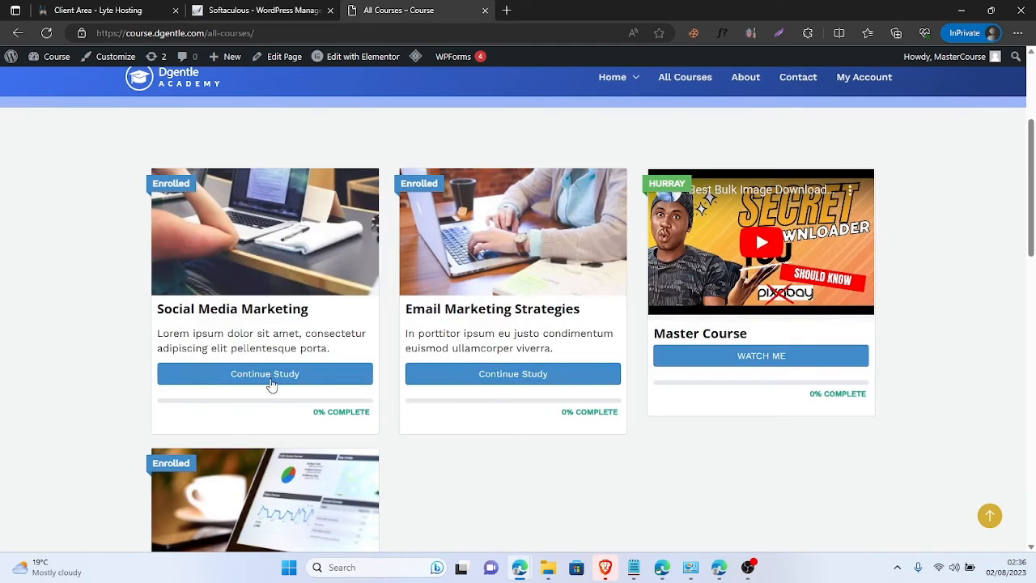
{"action": "scroll", "coordinate": [295, 330], "scroll_direction": "up", "scroll_amount": 3}
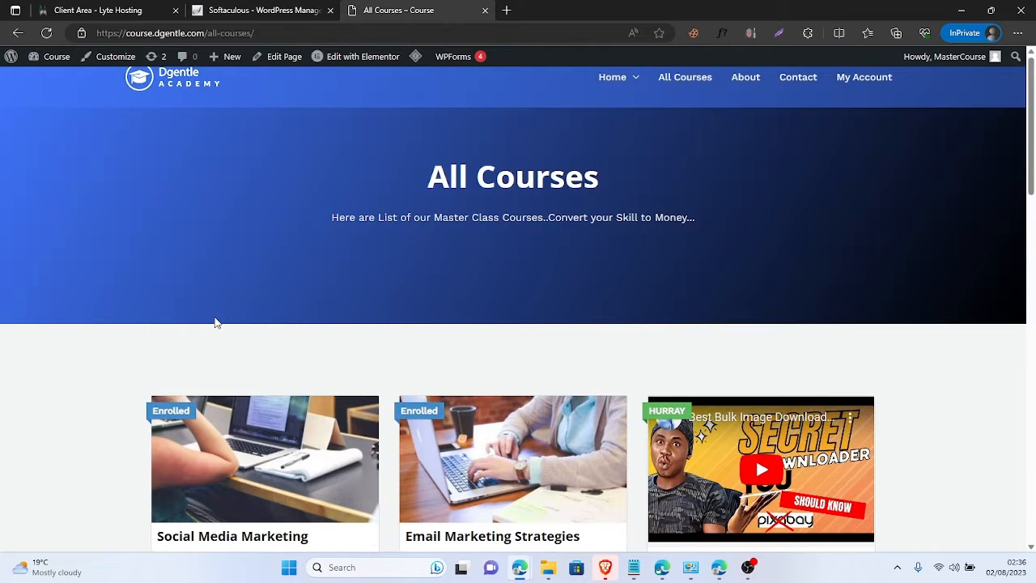
{"action": "scroll", "coordinate": [365, 316], "scroll_direction": "down", "scroll_amount": 6}
{"action": "scroll", "coordinate": [365, 310], "scroll_direction": "up", "scroll_amount": 3}
{"action": "scroll", "coordinate": [363, 312], "scroll_direction": "up", "scroll_amount": 3}
{"action": "left_click", "coordinate": [8, 61]}
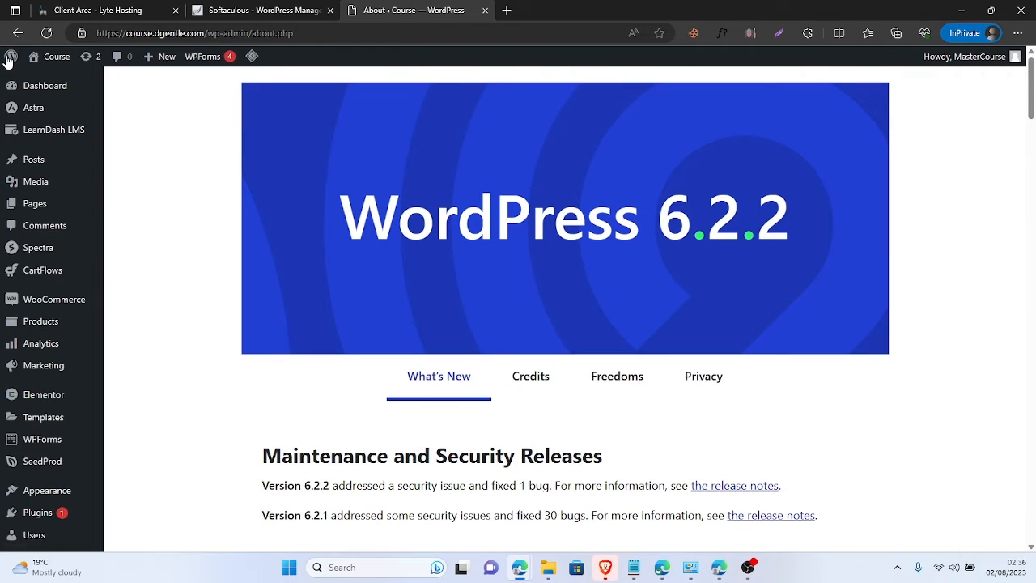
- Go to Plugins in the admin sidebar to list the 23 installed plugins
{"action": "scroll", "coordinate": [8, 61], "scroll_direction": "down", "scroll_amount": 1}
{"action": "mouse_move", "coordinate": [8, 61]}
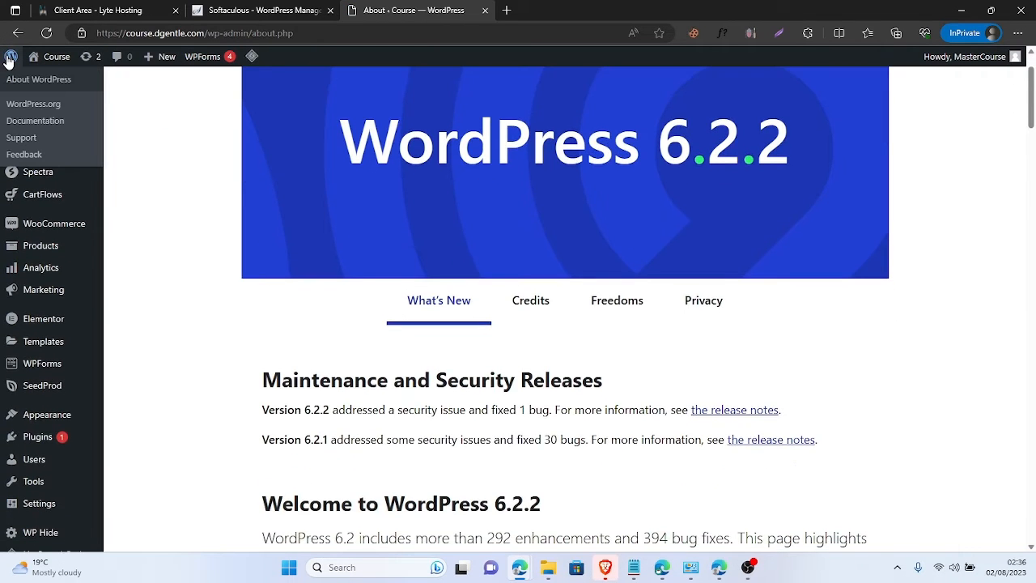
{"action": "scroll", "coordinate": [8, 60], "scroll_direction": "down", "scroll_amount": 5}
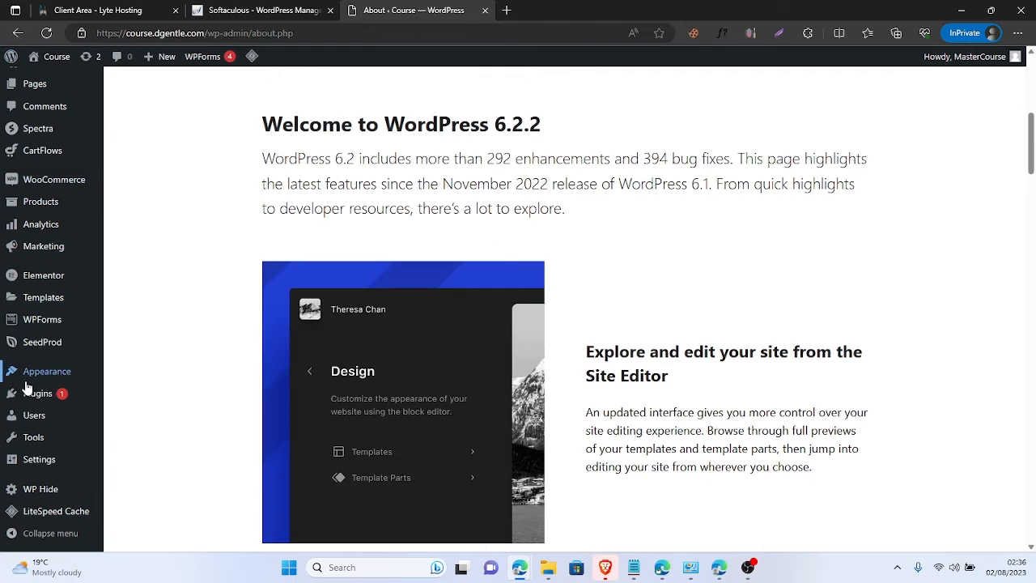
{"action": "mouse_move", "coordinate": [28, 396]}
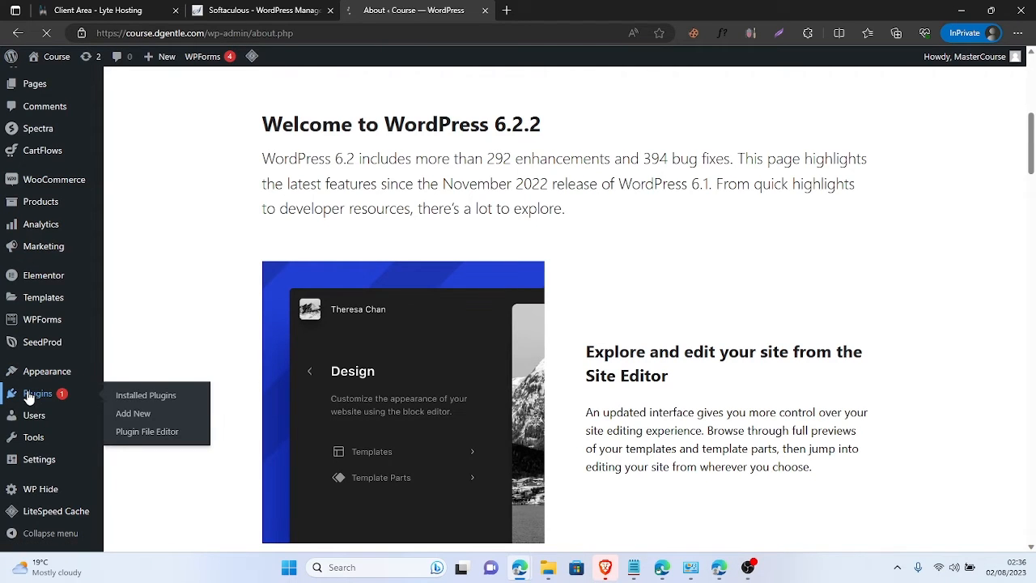
{"action": "left_click", "coordinate": [31, 395]}
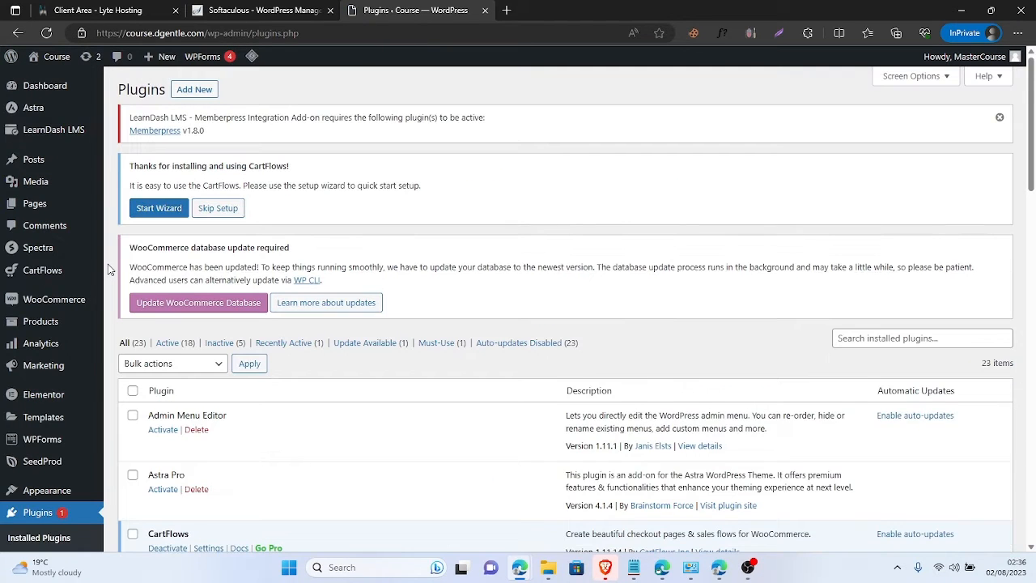
{"action": "scroll", "coordinate": [110, 269], "scroll_direction": "down", "scroll_amount": 3}
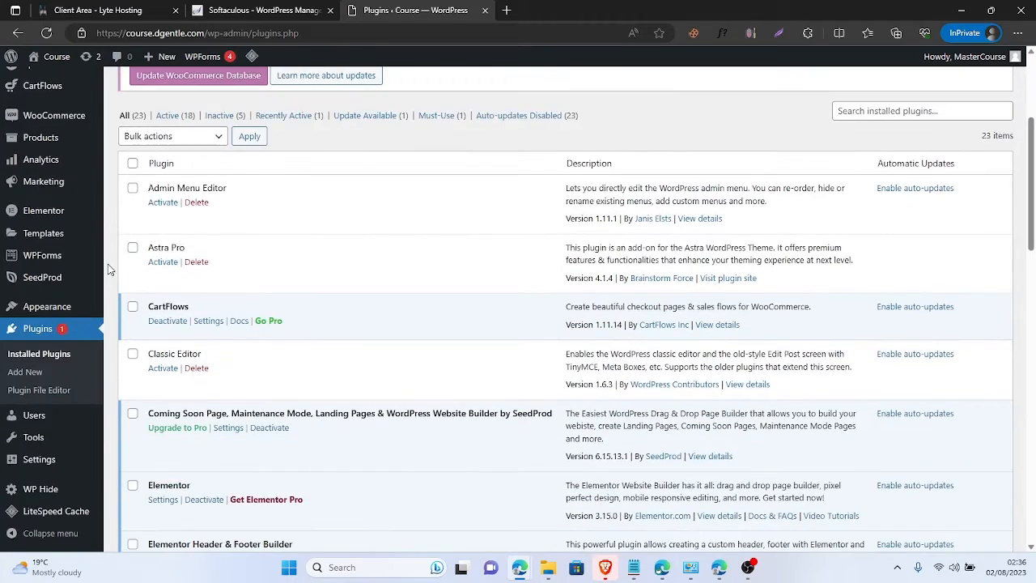
{"action": "scroll", "coordinate": [109, 269], "scroll_direction": "up", "scroll_amount": 3}
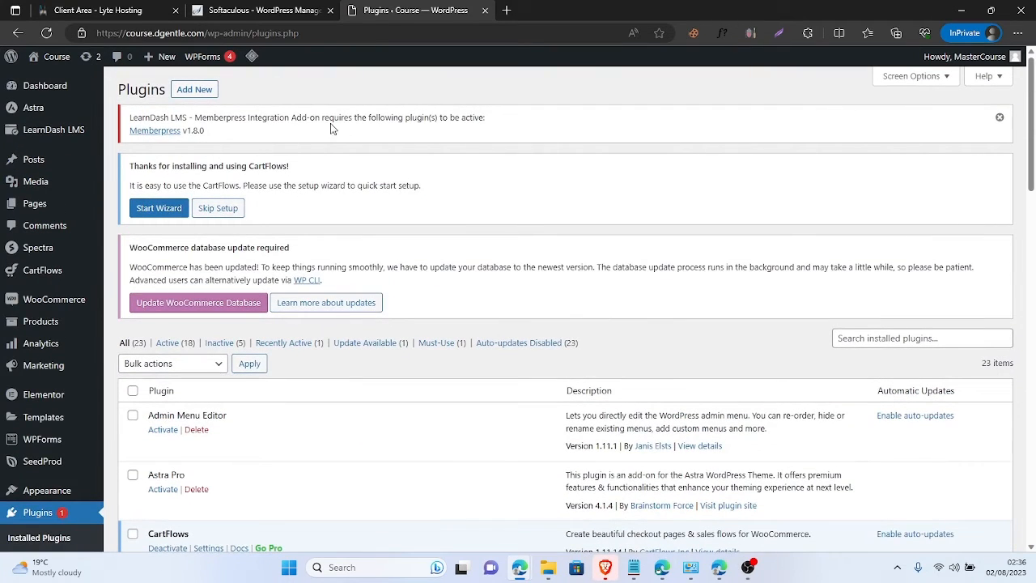
- Search Add New plugins for 'loginpress' and activate the LoginPress plugin
{"action": "left_click", "coordinate": [206, 91]}
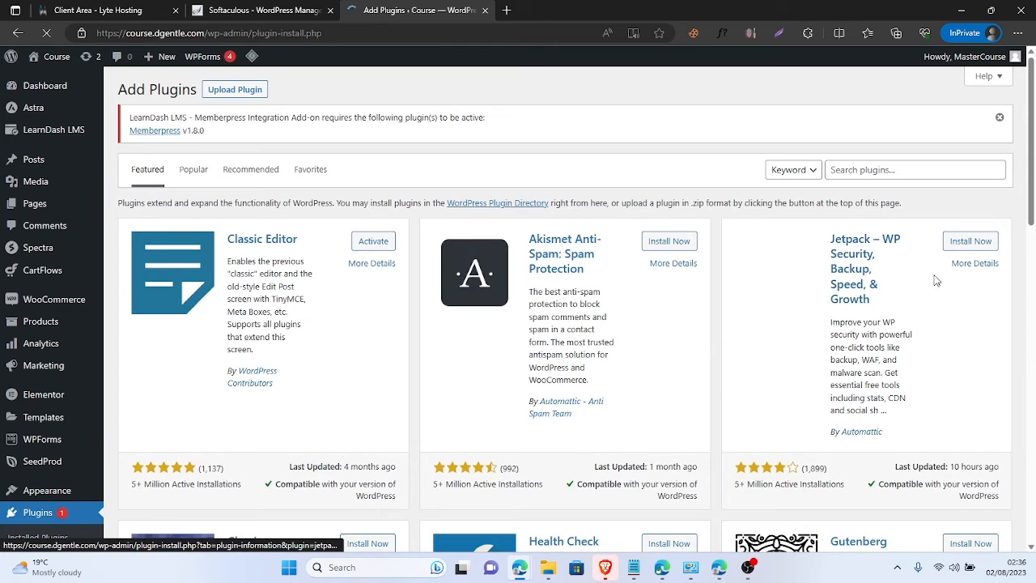
{"action": "left_click", "coordinate": [912, 175]}
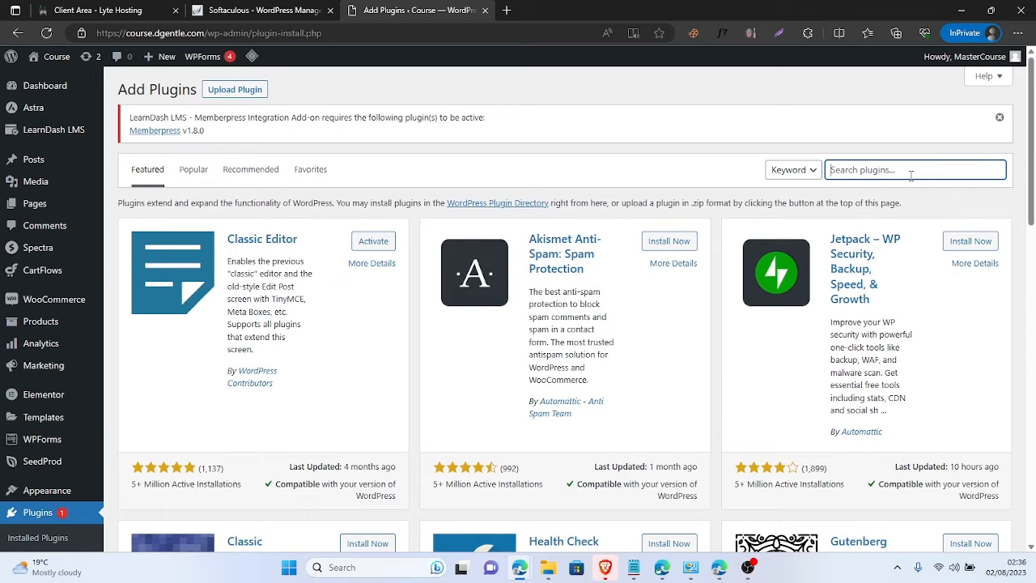
{"action": "type", "text": "loginpress"}
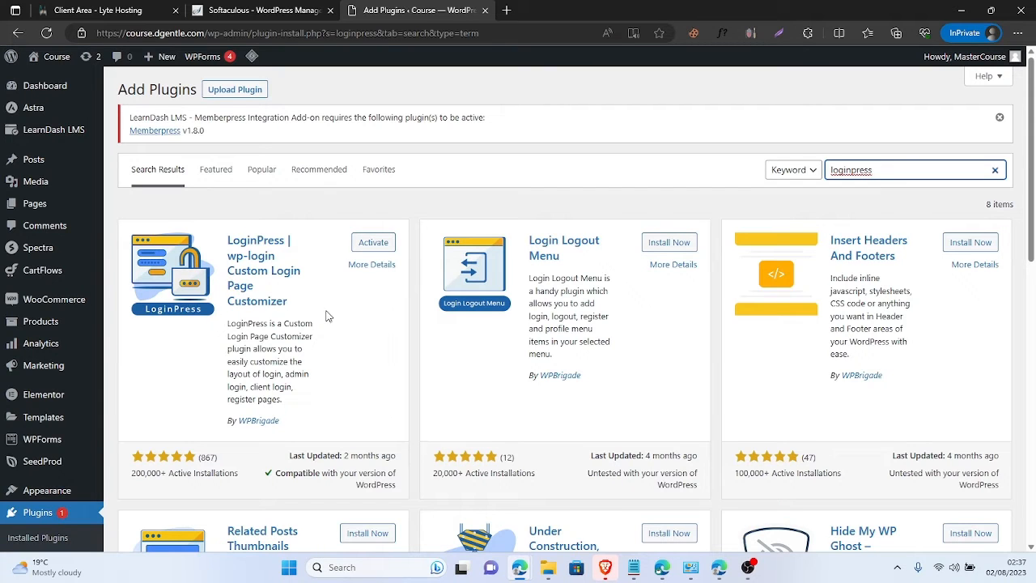
{"action": "left_click", "coordinate": [372, 247]}
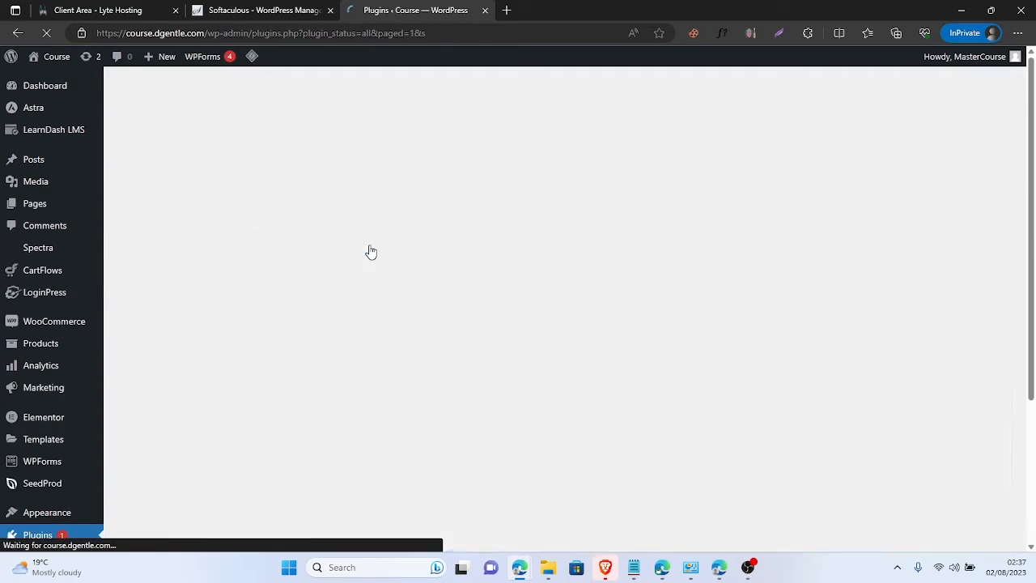
- Find LoginPress 1.8.0 in the Plugins list and launch its Customize link
{"action": "scroll", "coordinate": [371, 251], "scroll_direction": "down", "scroll_amount": 3}
{"action": "scroll", "coordinate": [371, 251], "scroll_direction": "down", "scroll_amount": 12}
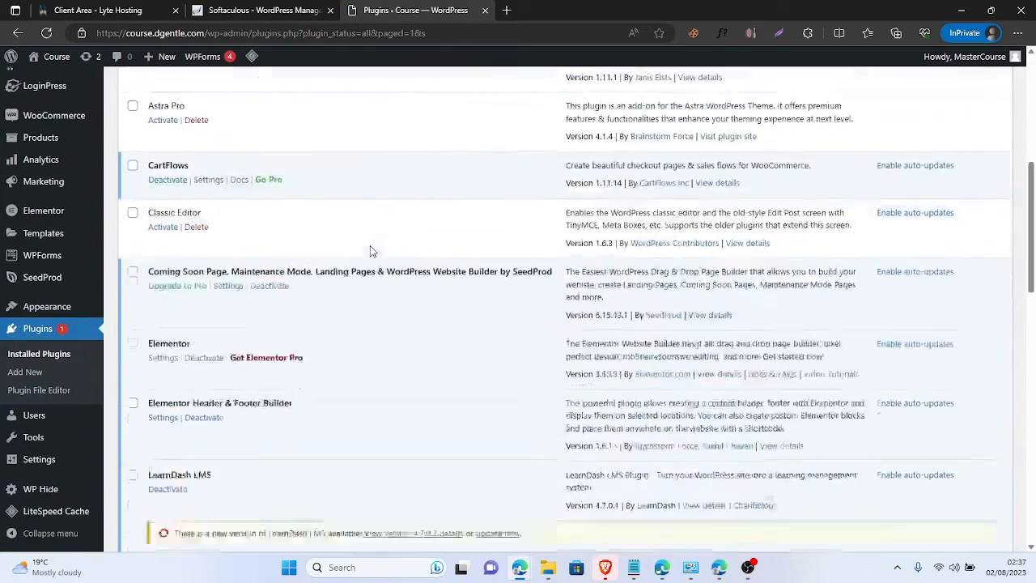
{"action": "scroll", "coordinate": [372, 250], "scroll_direction": "down", "scroll_amount": 3}
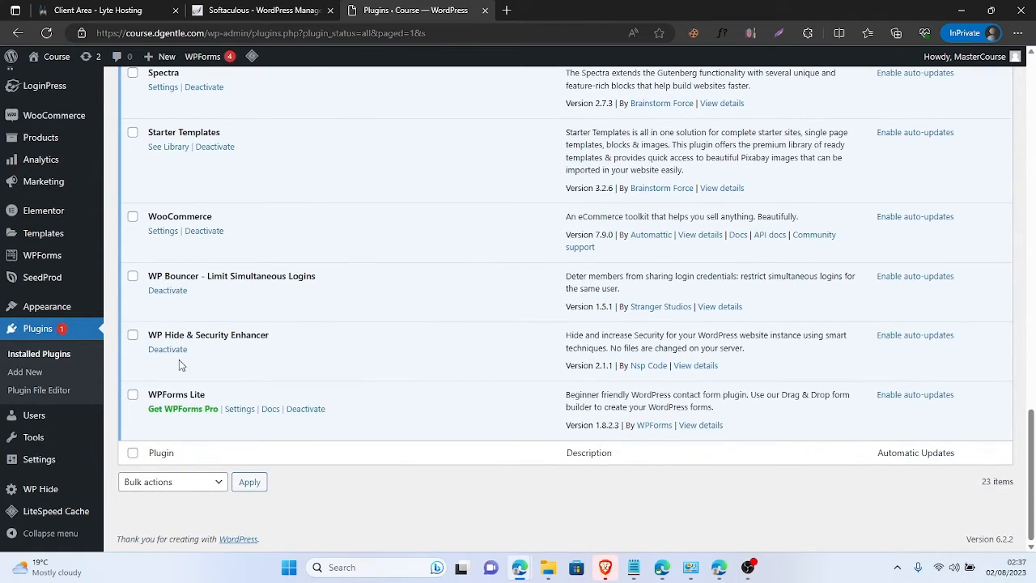
{"action": "scroll", "coordinate": [179, 364], "scroll_direction": "up", "scroll_amount": 5}
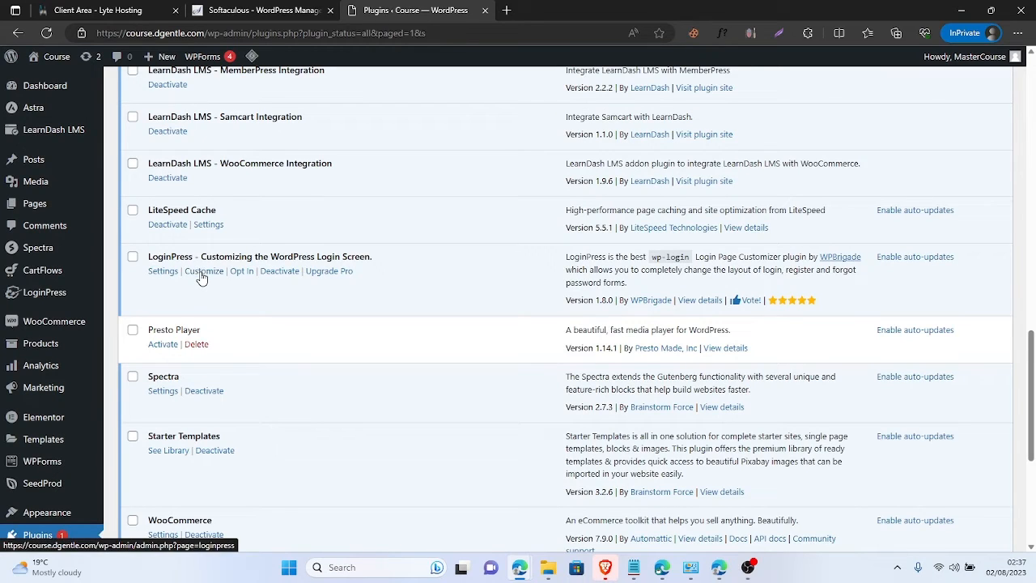
{"action": "left_click", "coordinate": [202, 278]}
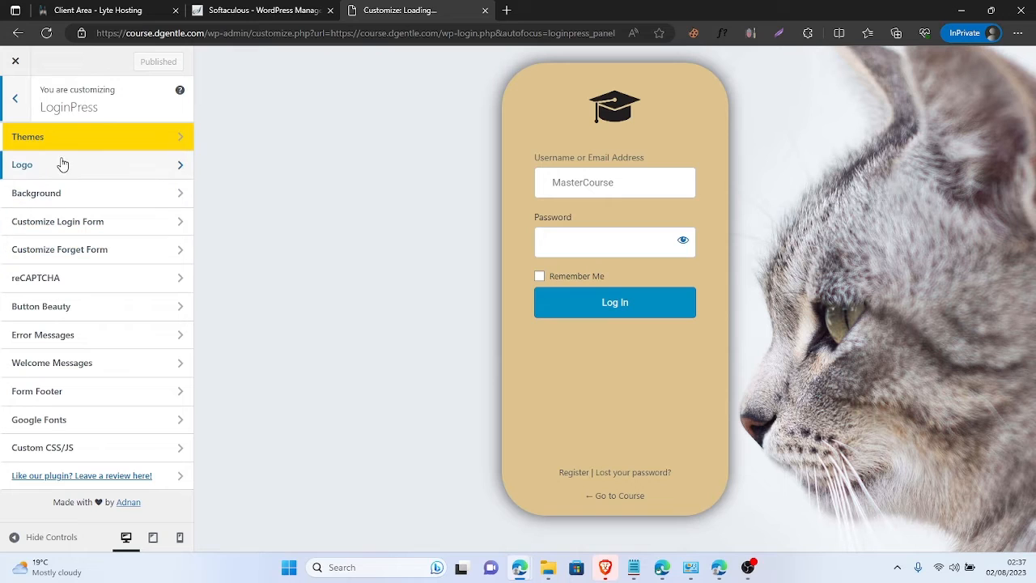
- Go to the Background section and leave Enable Background Image switched on
{"action": "left_click", "coordinate": [92, 170]}
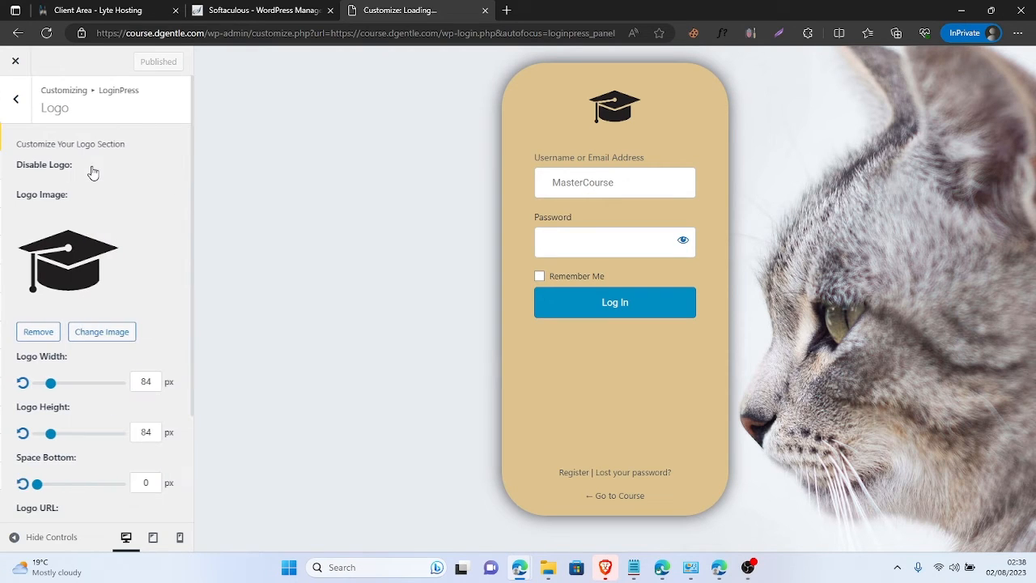
{"action": "left_click", "coordinate": [25, 116]}
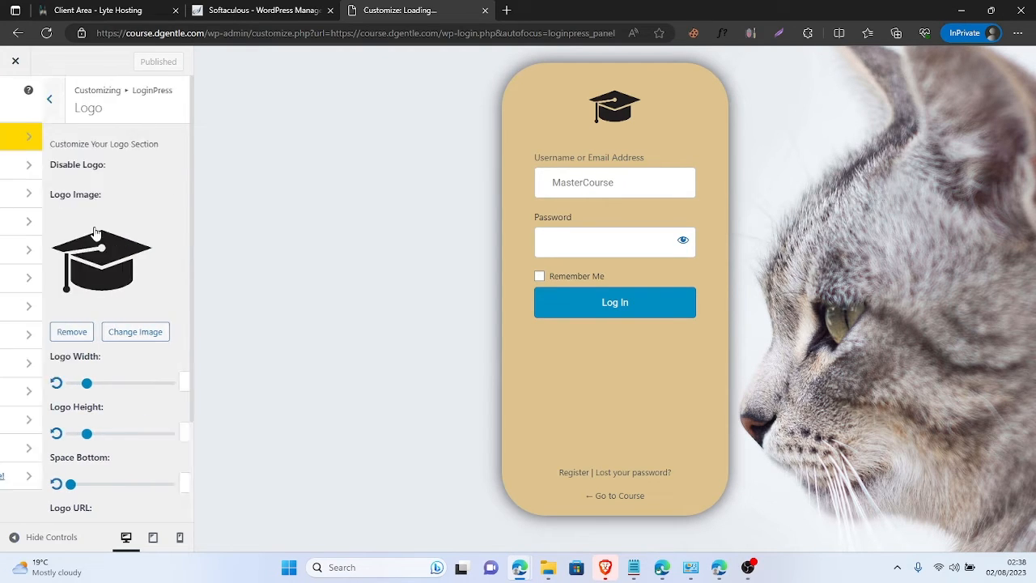
{"action": "left_click", "coordinate": [108, 196]}
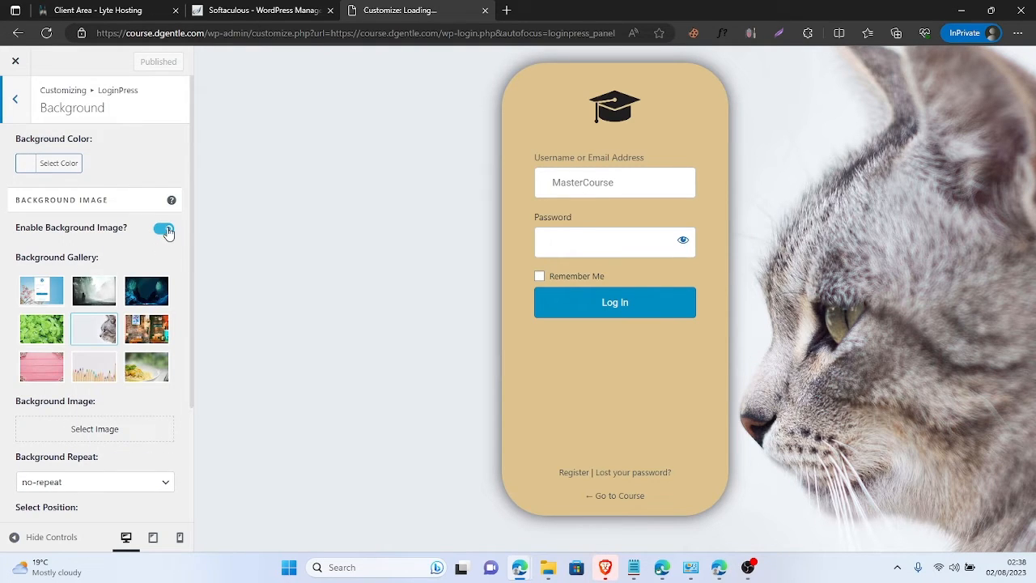
{"action": "left_click", "coordinate": [167, 230]}
{"action": "left_click", "coordinate": [166, 230]}
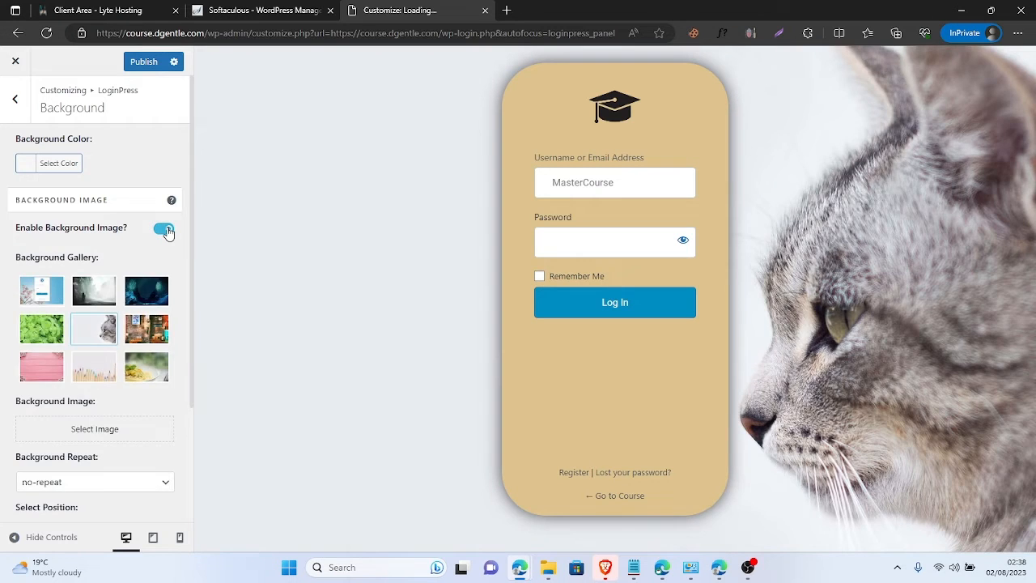
{"action": "left_click", "coordinate": [167, 230]}
{"action": "left_click", "coordinate": [166, 230]}
{"action": "left_click", "coordinate": [167, 230]}
{"action": "left_click", "coordinate": [167, 230]}
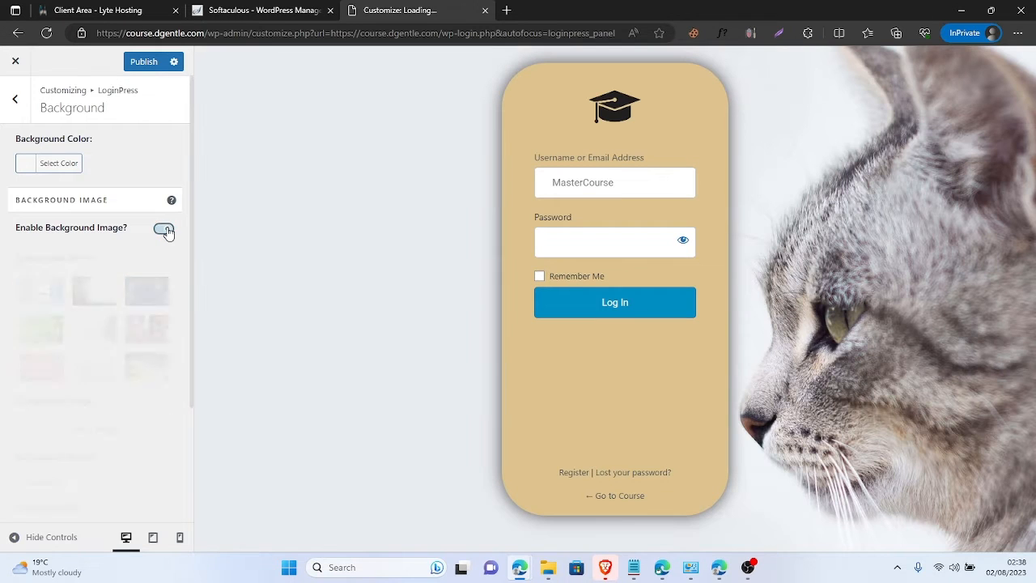
{"action": "left_click", "coordinate": [167, 230]}
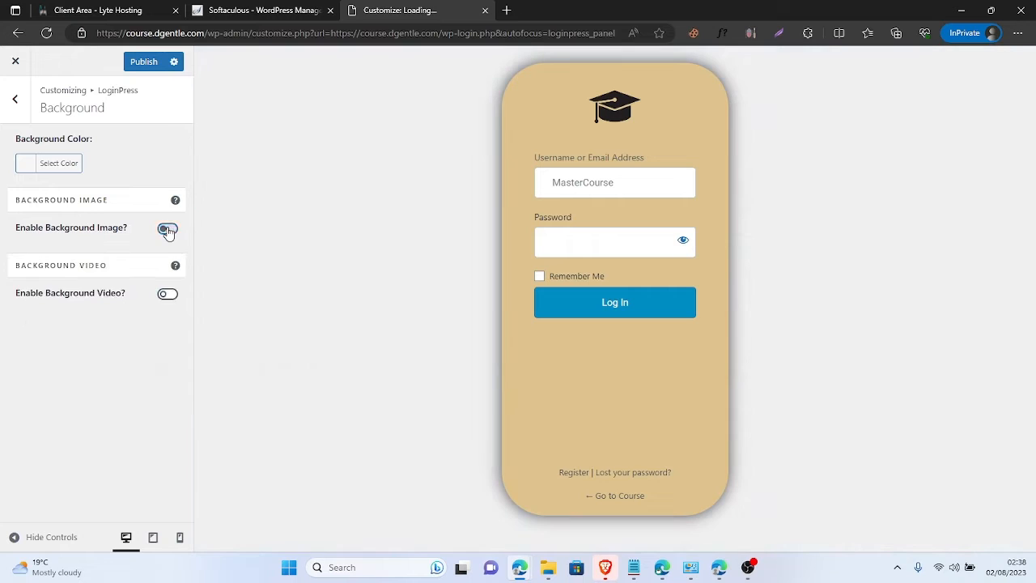
{"action": "left_click", "coordinate": [167, 230]}
- Try the clover, cherry blossom, cave and cafe gallery backgrounds, settling on the pasta photo
{"action": "left_click", "coordinate": [25, 338]}
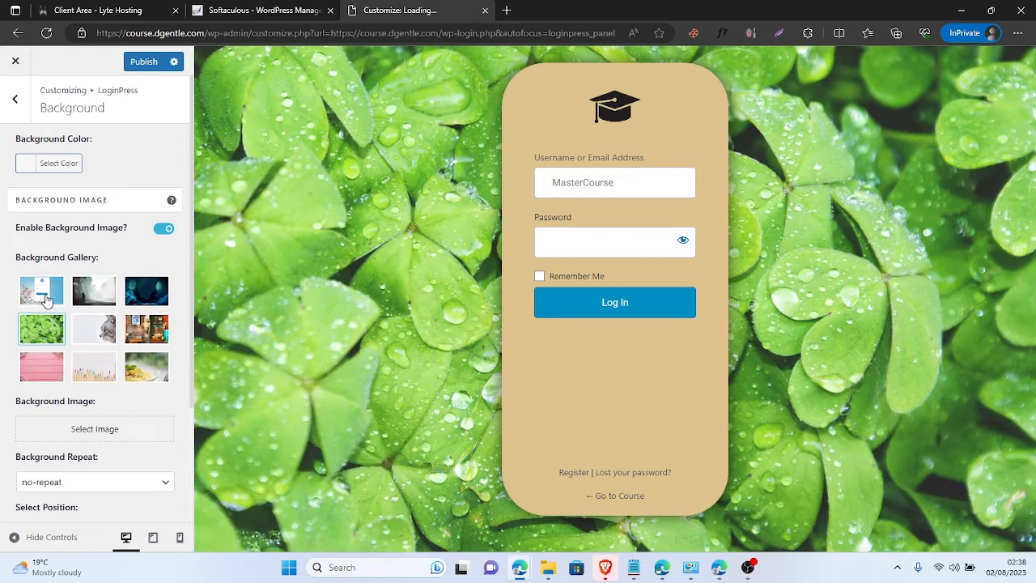
{"action": "left_click", "coordinate": [47, 299]}
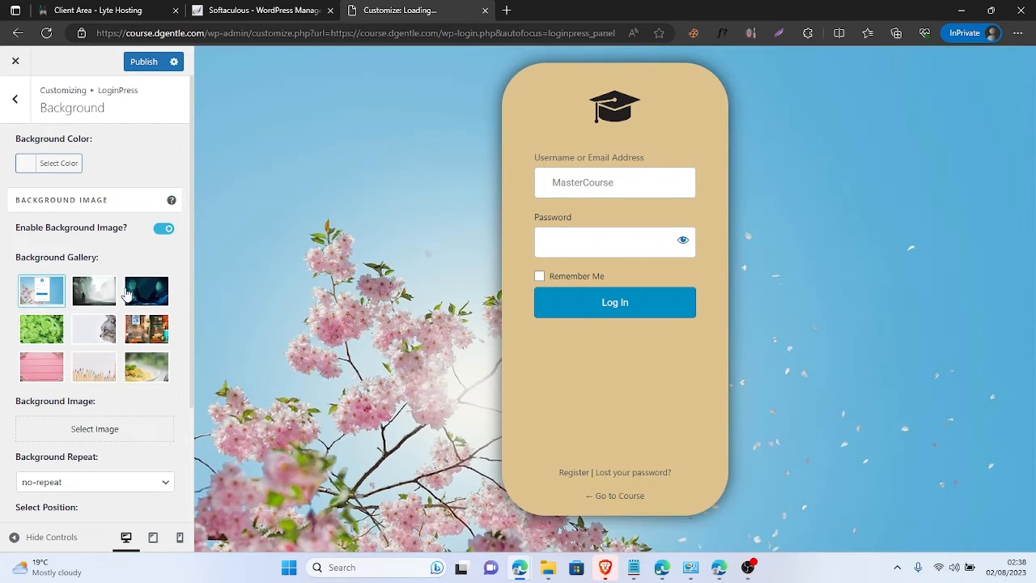
{"action": "left_click", "coordinate": [130, 294]}
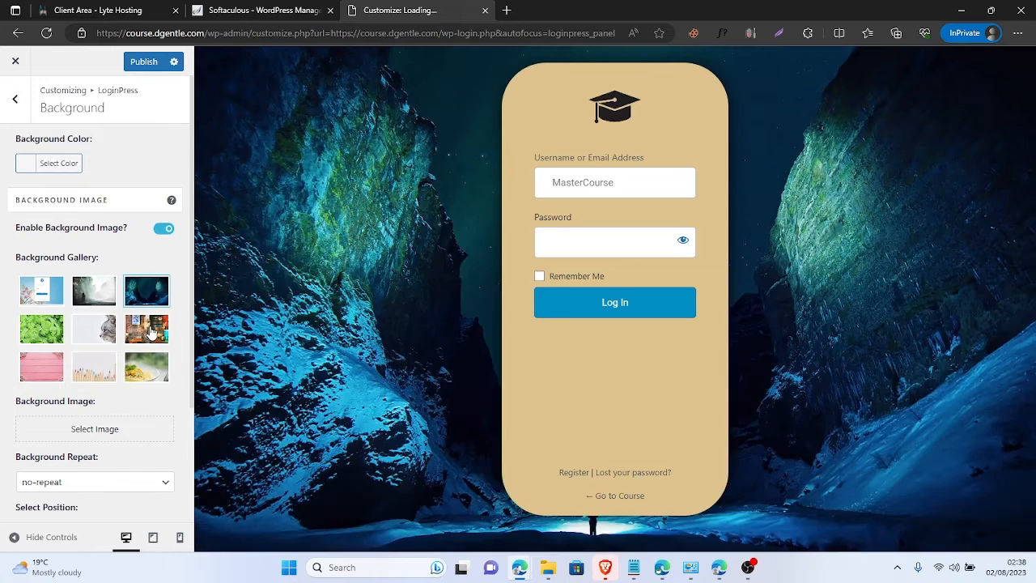
{"action": "left_click", "coordinate": [150, 332]}
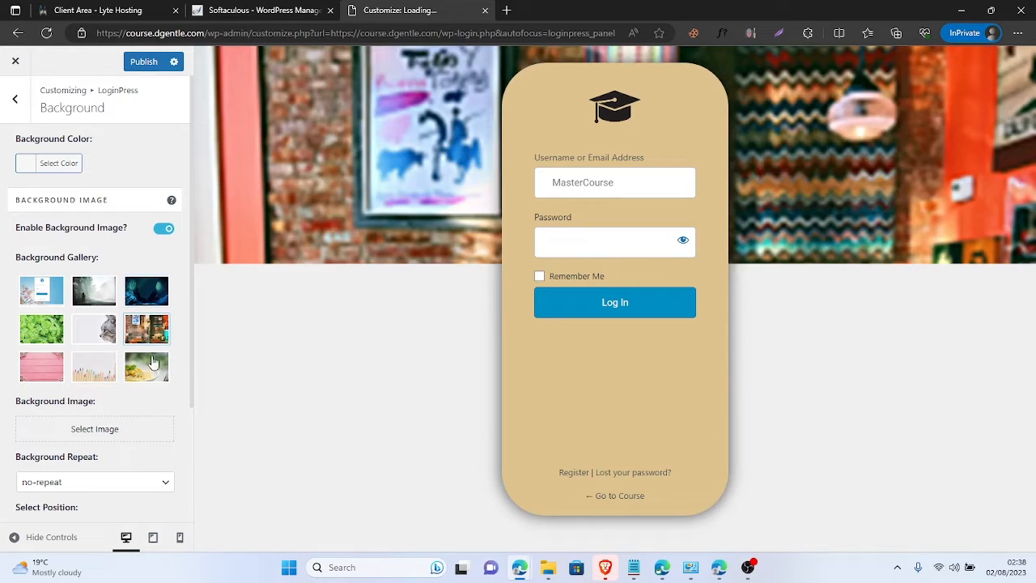
{"action": "left_click", "coordinate": [152, 371]}
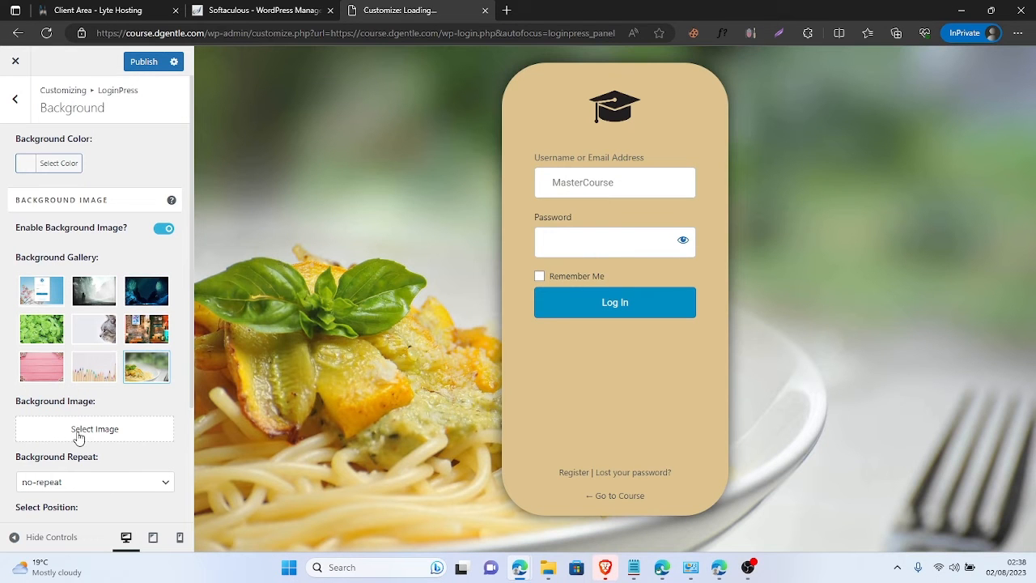
- Set the starry-sky photo jibo.jpg from the Media Library as the background image
{"action": "left_click", "coordinate": [79, 438]}
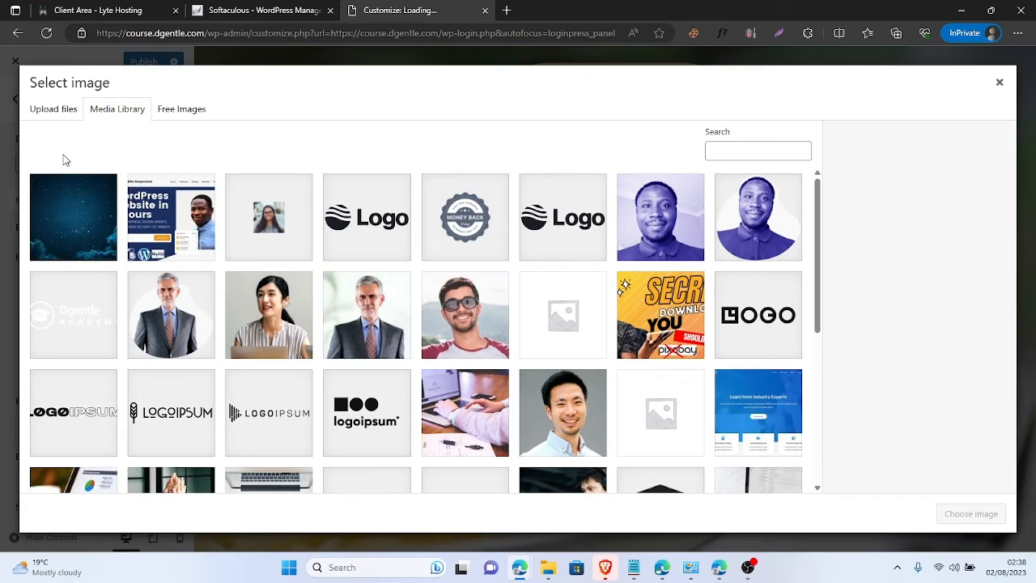
{"action": "left_click", "coordinate": [50, 226]}
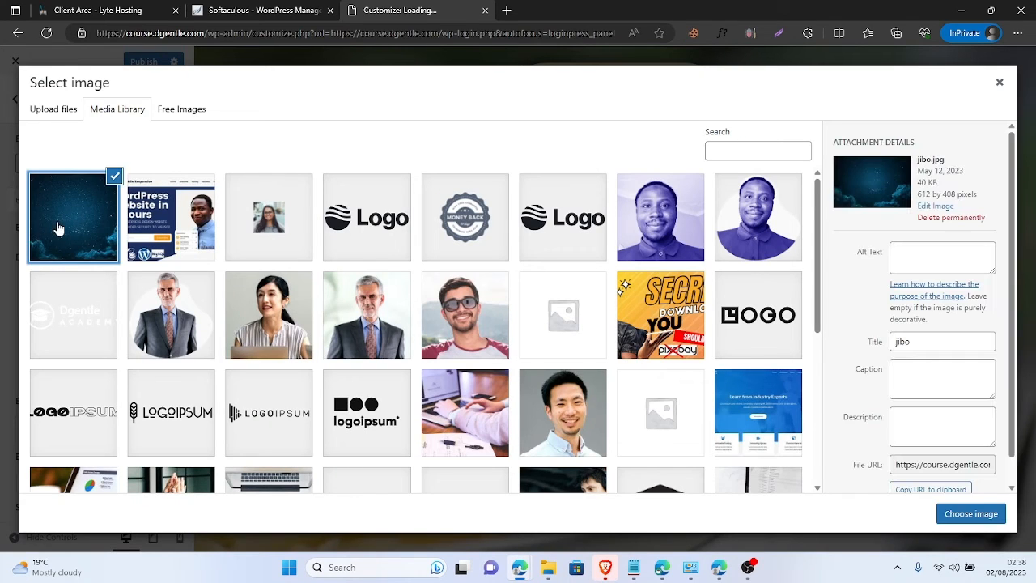
{"action": "left_click", "coordinate": [941, 518]}
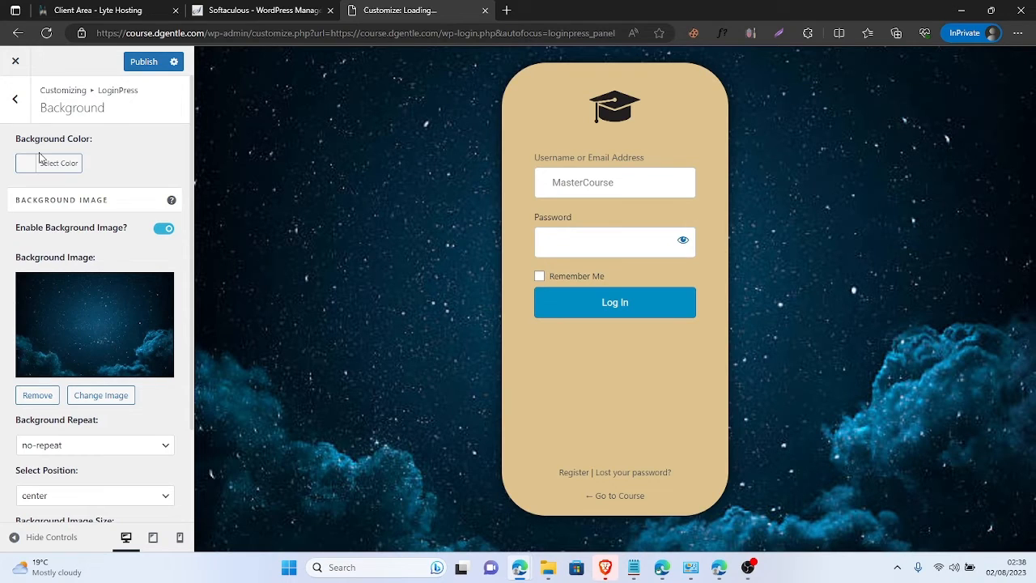
- Enable background video and return to the LoginPress section list
{"action": "scroll", "coordinate": [65, 301], "scroll_direction": "down", "scroll_amount": 2}
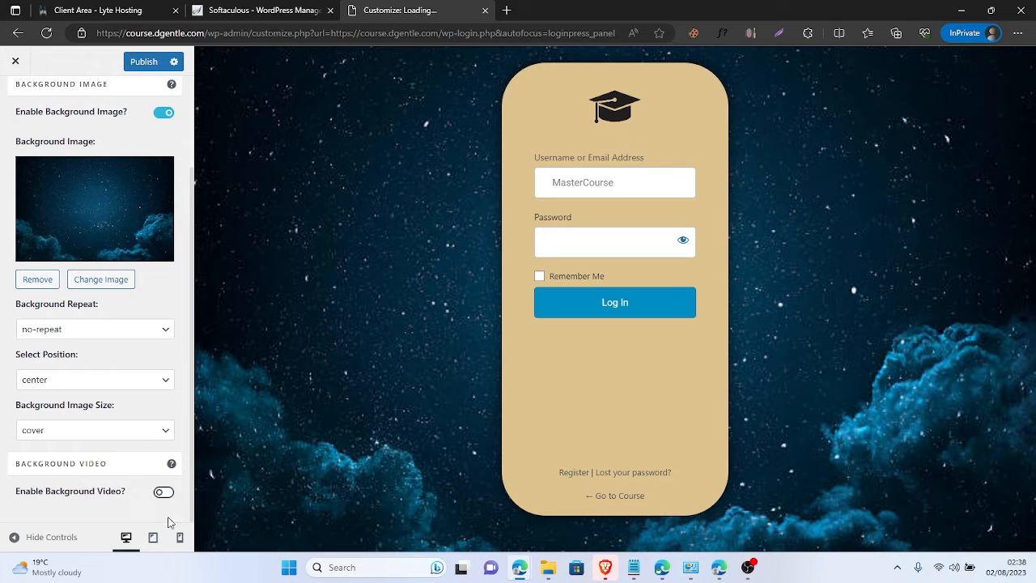
{"action": "left_click", "coordinate": [163, 492]}
{"action": "scroll", "coordinate": [162, 486], "scroll_direction": "down", "scroll_amount": 1}
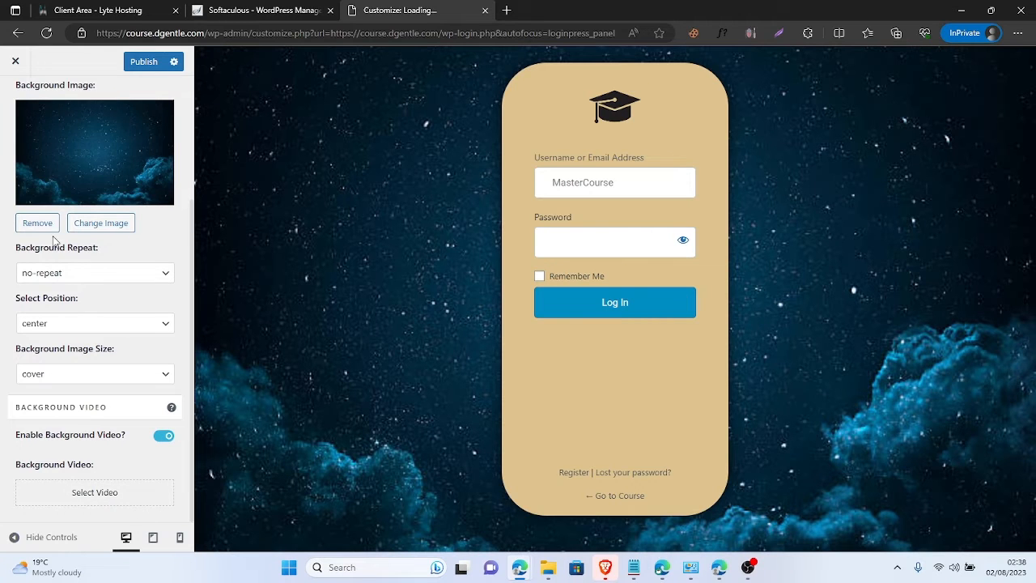
{"action": "scroll", "coordinate": [3, 196], "scroll_direction": "up", "scroll_amount": 3}
{"action": "left_click", "coordinate": [15, 98]}
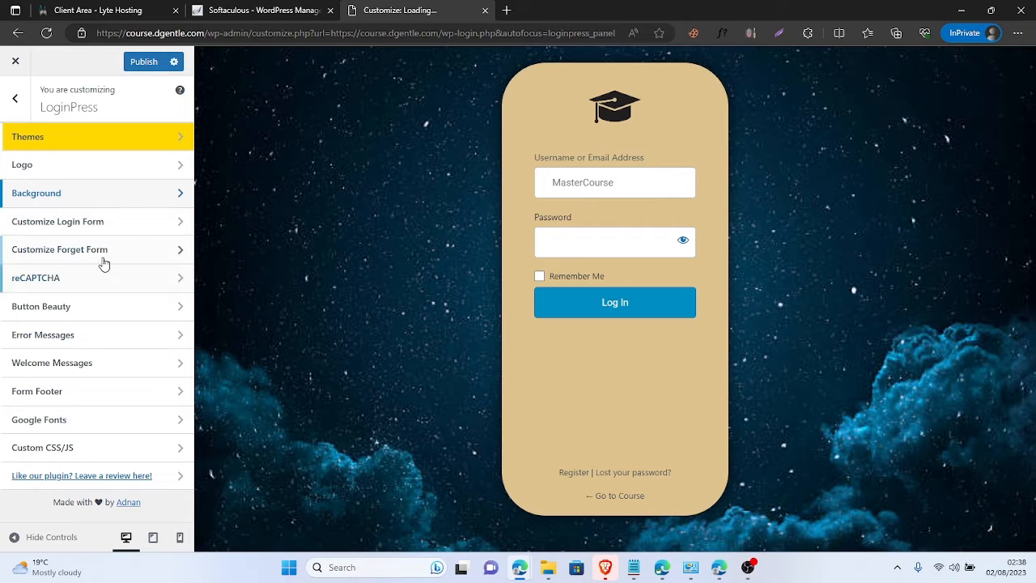
- Set the login form background colour to light blue #75a7c4, leaving form transparency off
{"action": "left_click", "coordinate": [105, 233]}
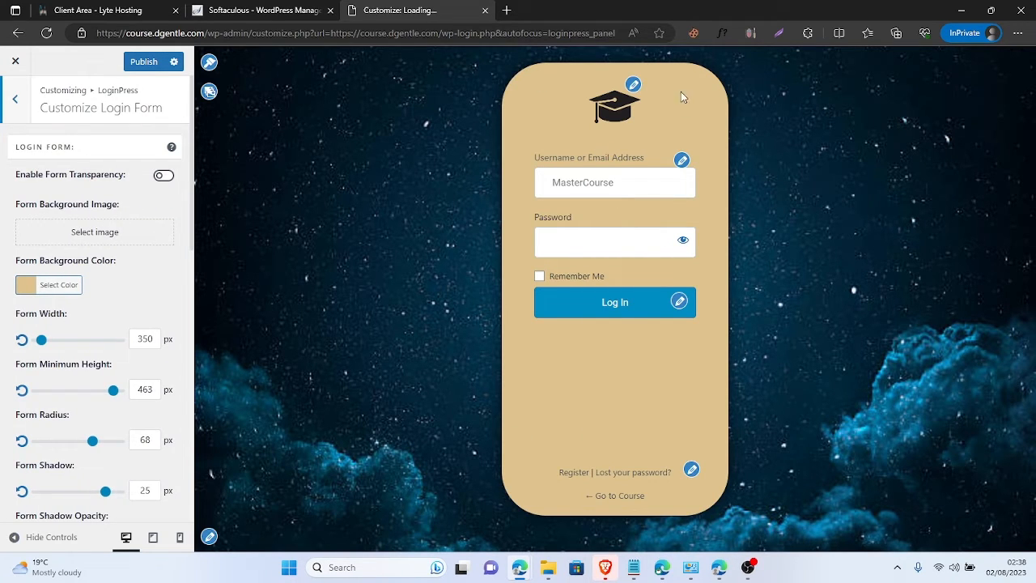
{"action": "left_click", "coordinate": [35, 290]}
{"action": "mouse_move", "coordinate": [79, 353]}
{"action": "left_mouse_down"}
{"action": "mouse_move", "coordinate": [111, 373]}
{"action": "mouse_move", "coordinate": [90, 402]}
{"action": "mouse_move", "coordinate": [111, 370]}
{"action": "mouse_move", "coordinate": [92, 323]}
{"action": "mouse_move", "coordinate": [89, 337]}
{"action": "left_mouse_up"}
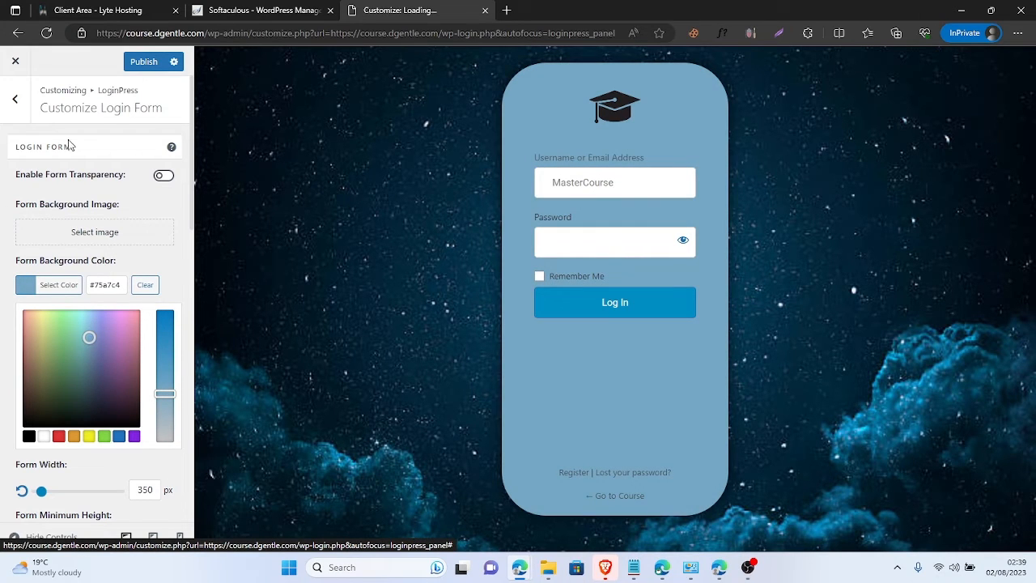
{"action": "left_click", "coordinate": [162, 176]}
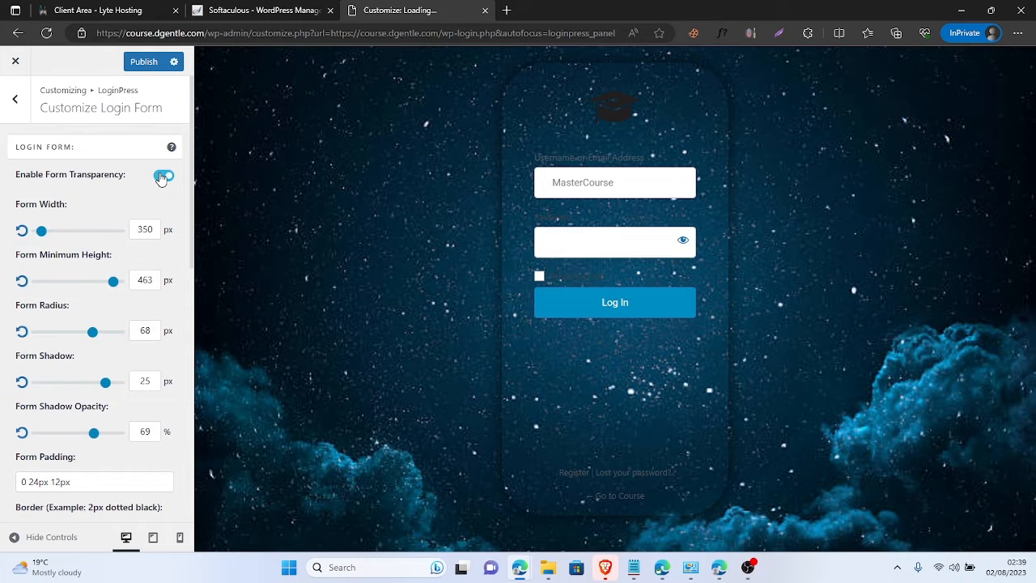
{"action": "left_click", "coordinate": [162, 177]}
{"action": "left_click", "coordinate": [161, 178]}
{"action": "left_click", "coordinate": [162, 178]}
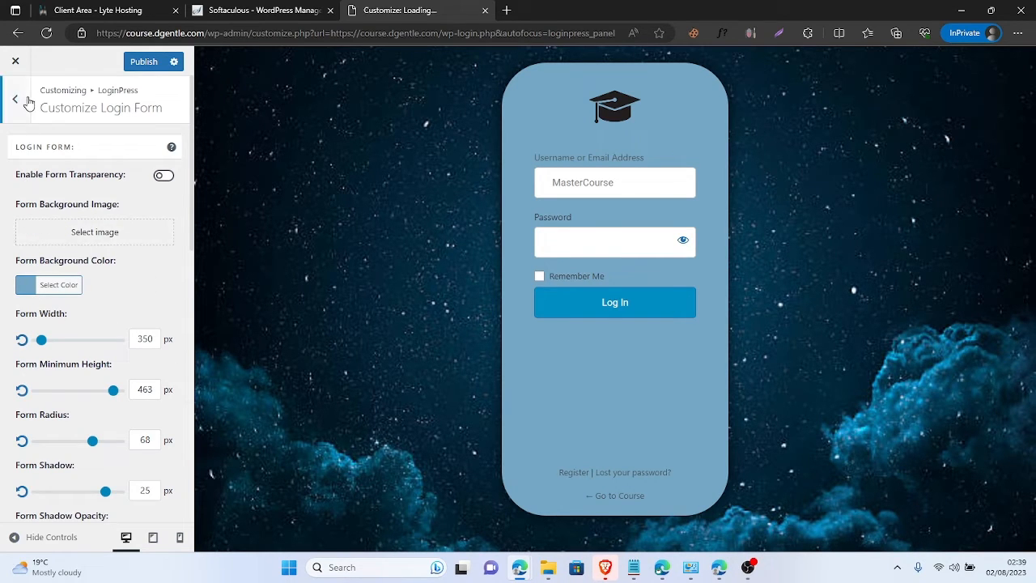
- Set form width 560 px, minimum height 230 px, radius 38 px and shadow 0
{"action": "scroll", "coordinate": [106, 315], "scroll_direction": "down", "scroll_amount": 3}
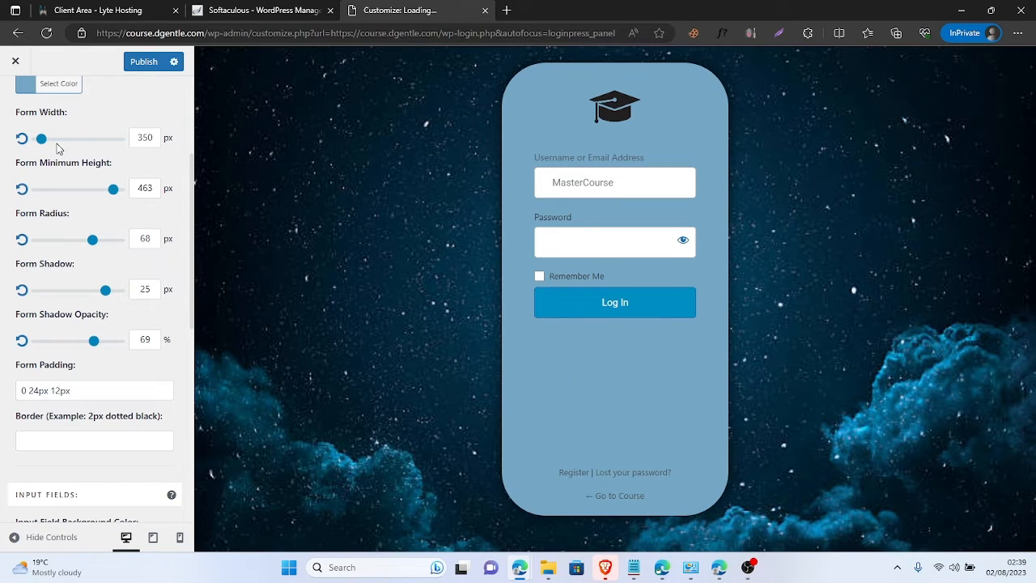
{"action": "left_click_drag", "start_coordinate": [41, 139], "coordinate": [82, 151]}
{"action": "left_click_drag", "start_coordinate": [79, 154], "coordinate": [78, 154]}
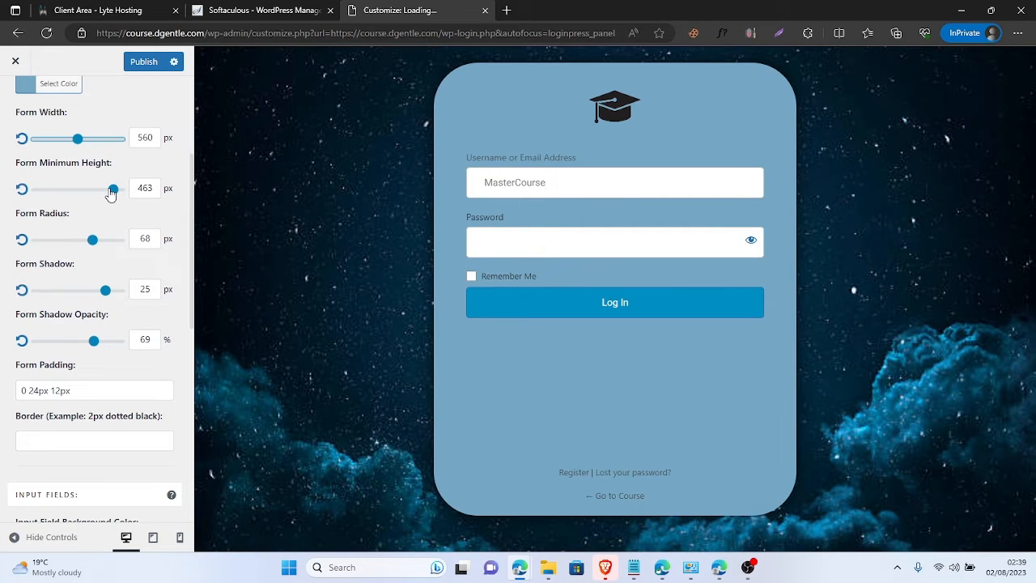
{"action": "left_click_drag", "start_coordinate": [111, 194], "coordinate": [75, 198]}
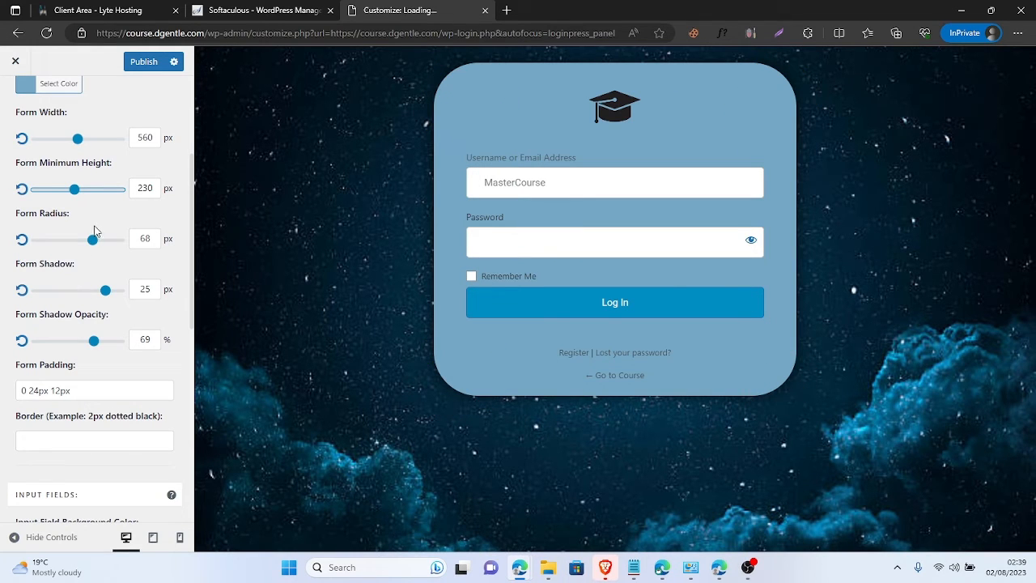
{"action": "left_click_drag", "start_coordinate": [92, 240], "coordinate": [70, 254]}
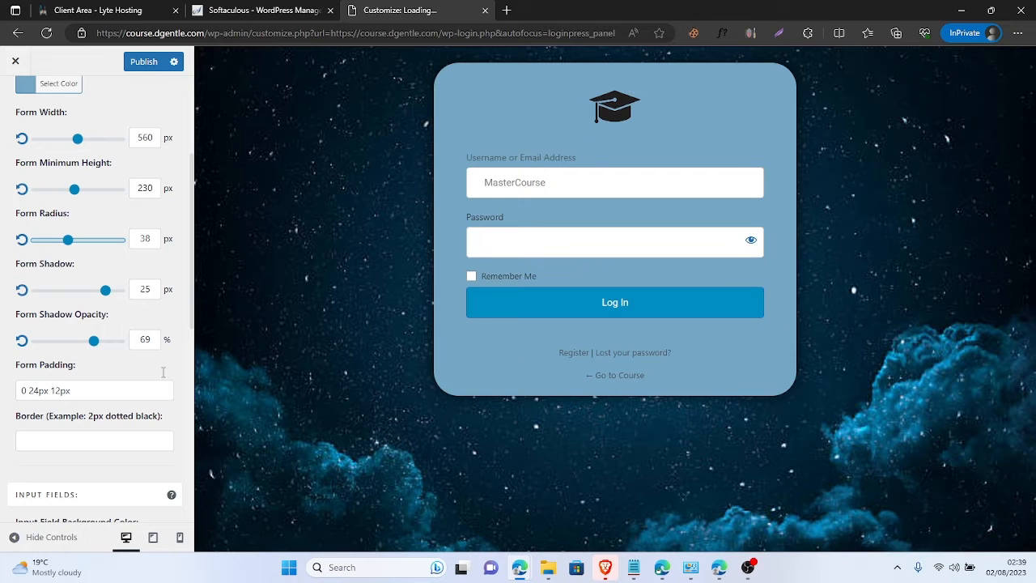
{"action": "left_click_drag", "start_coordinate": [109, 297], "coordinate": [37, 295]}
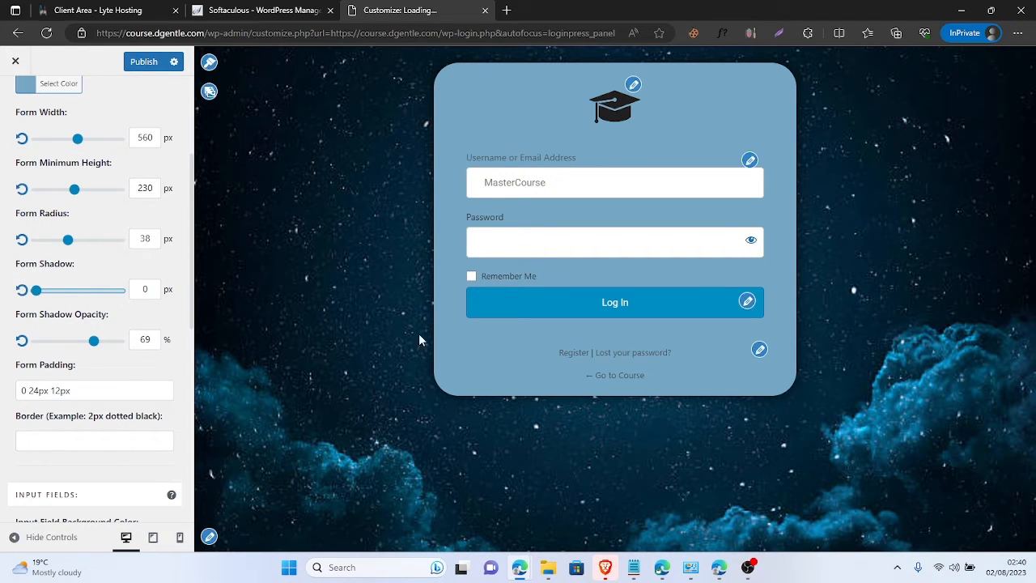
{"action": "scroll", "coordinate": [76, 215], "scroll_direction": "up", "scroll_amount": 5}
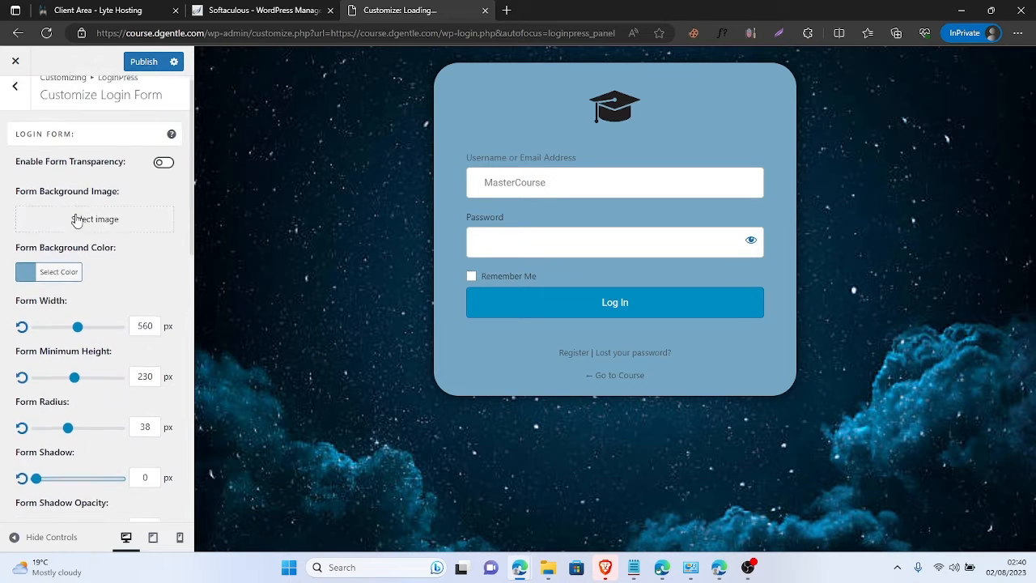
{"action": "scroll", "coordinate": [86, 316], "scroll_direction": "down", "scroll_amount": 5}
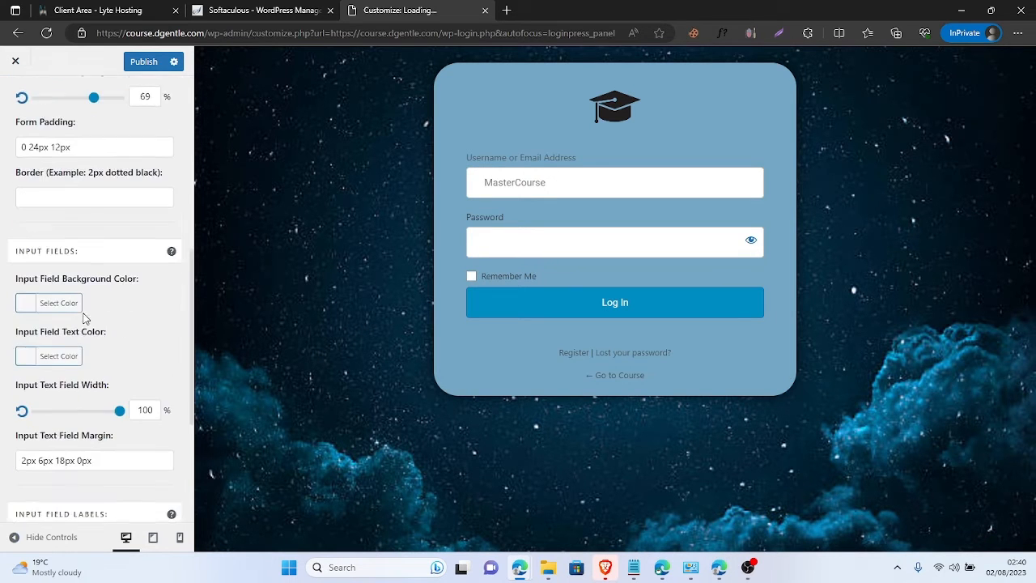
{"action": "scroll", "coordinate": [85, 315], "scroll_direction": "up", "scroll_amount": 2}
{"action": "scroll", "coordinate": [85, 315], "scroll_direction": "up", "scroll_amount": 3}
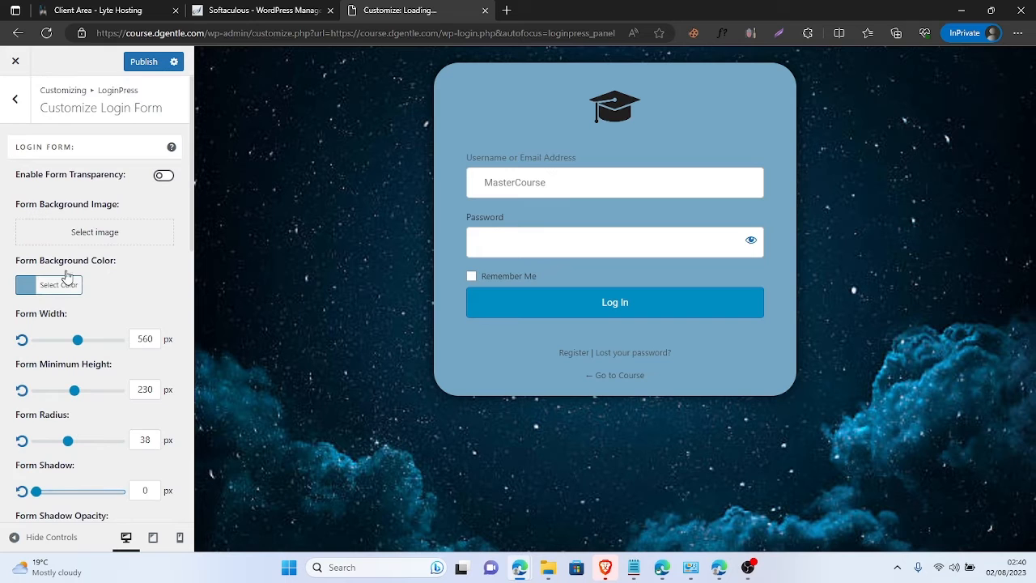
{"action": "left_click", "coordinate": [21, 102]}
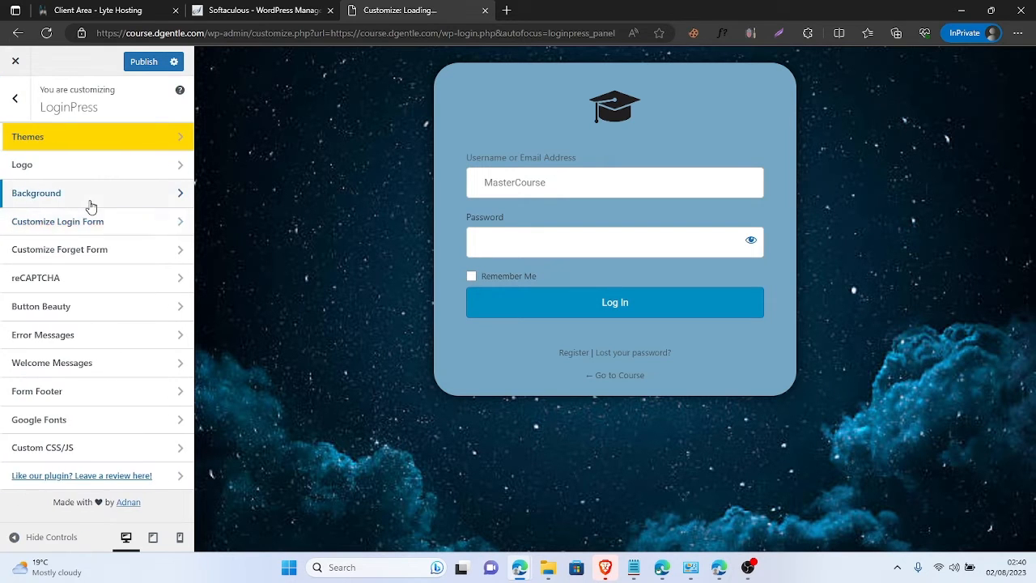
- In Background, remove the starry image and pick the cat photo from the gallery
{"action": "left_click", "coordinate": [85, 195]}
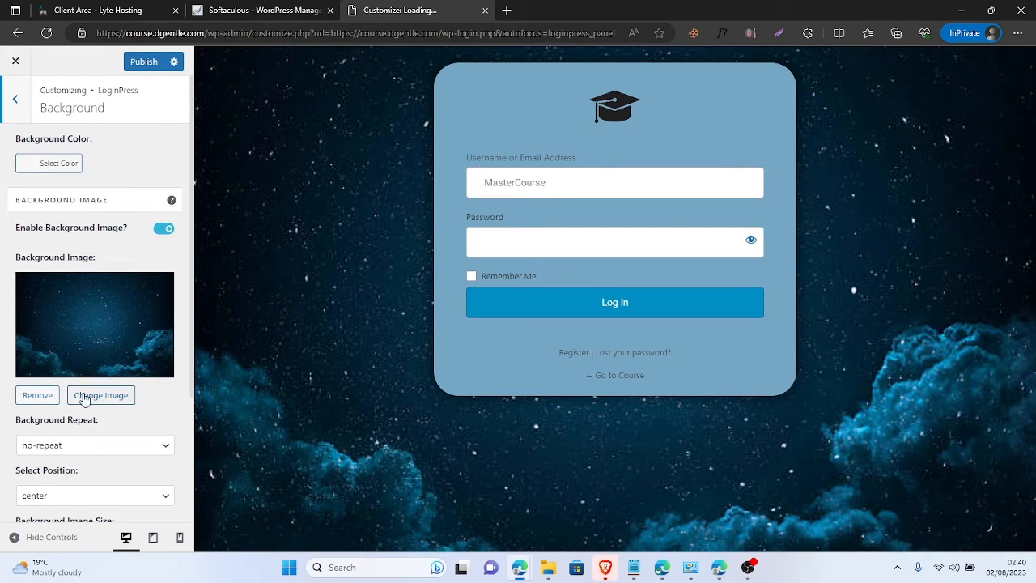
{"action": "left_click", "coordinate": [32, 398]}
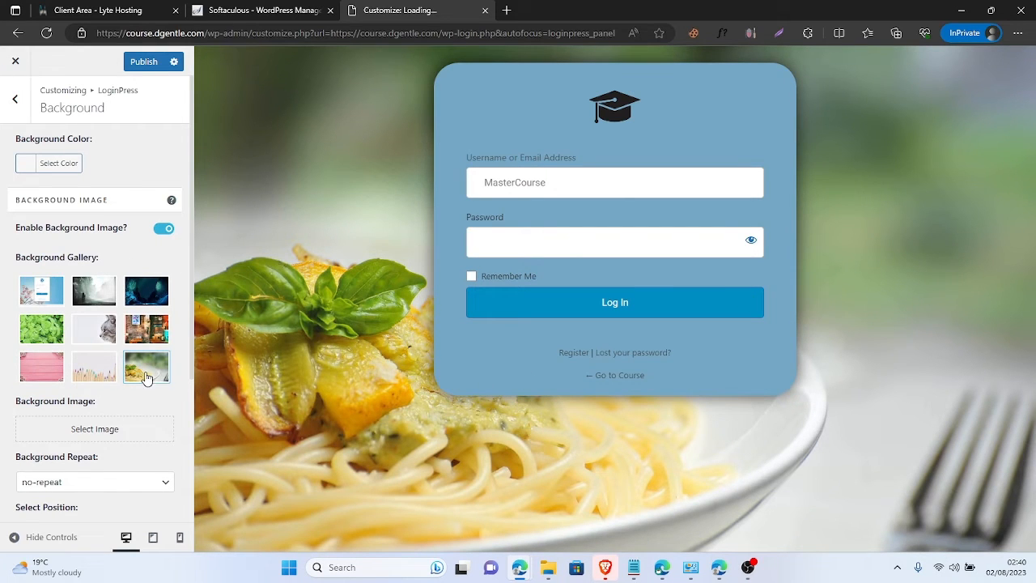
{"action": "left_click", "coordinate": [104, 339]}
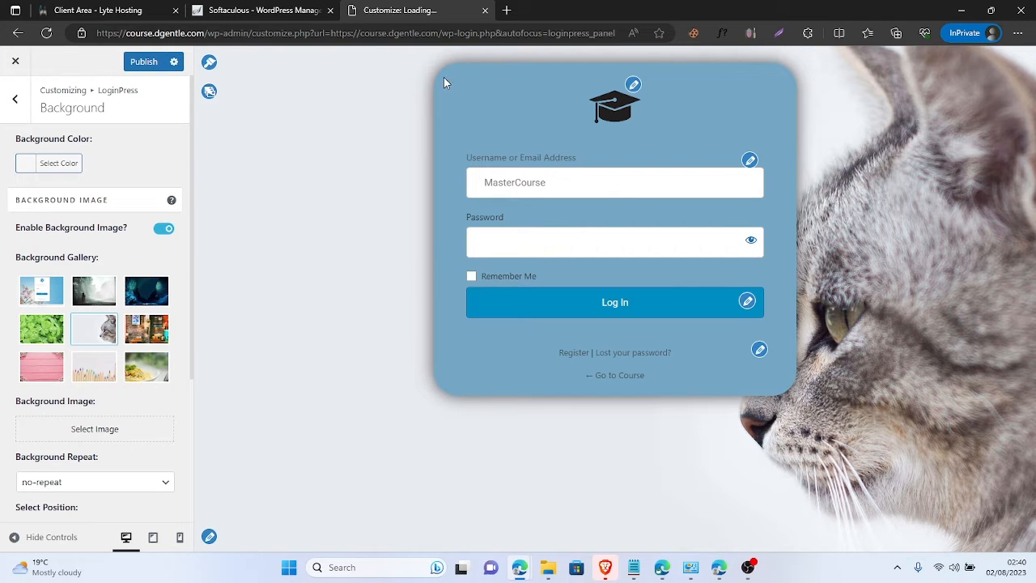
{"action": "scroll", "coordinate": [111, 324], "scroll_direction": "down", "scroll_amount": 3}
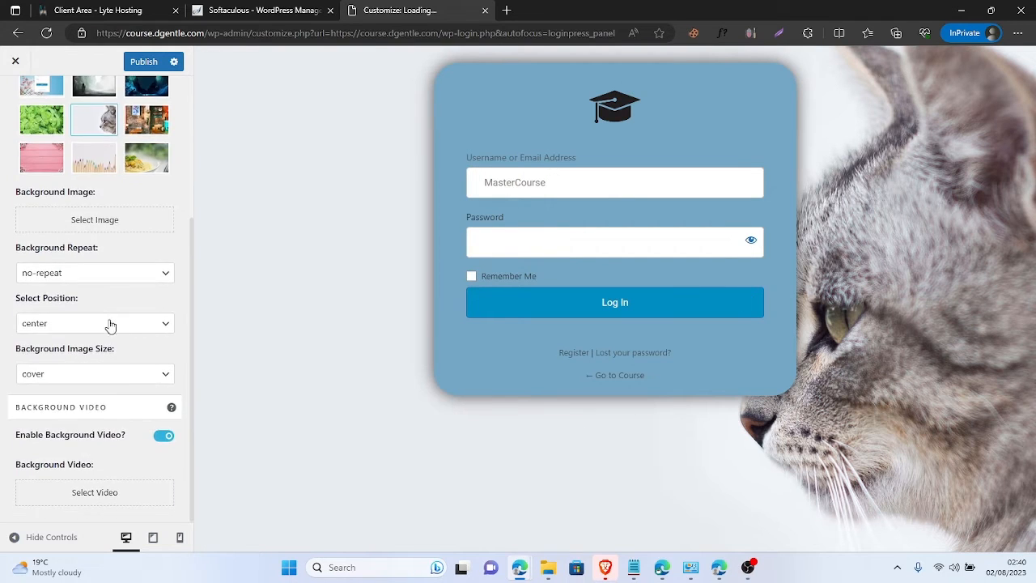
{"action": "scroll", "coordinate": [108, 326], "scroll_direction": "up", "scroll_amount": 3}
{"action": "left_click", "coordinate": [15, 100]}
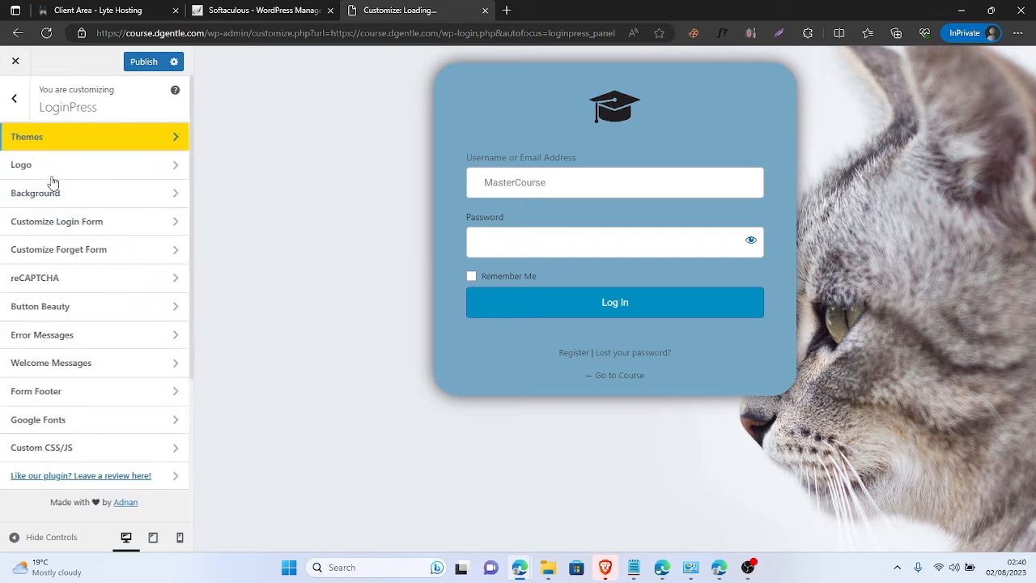
- Return to the Customize Login Form section and scroll to its shadow sliders
{"action": "left_click", "coordinate": [144, 222]}
{"action": "scroll", "coordinate": [153, 245], "scroll_direction": "down", "scroll_amount": 3}
{"action": "scroll", "coordinate": [124, 394], "scroll_direction": "up", "scroll_amount": 3}
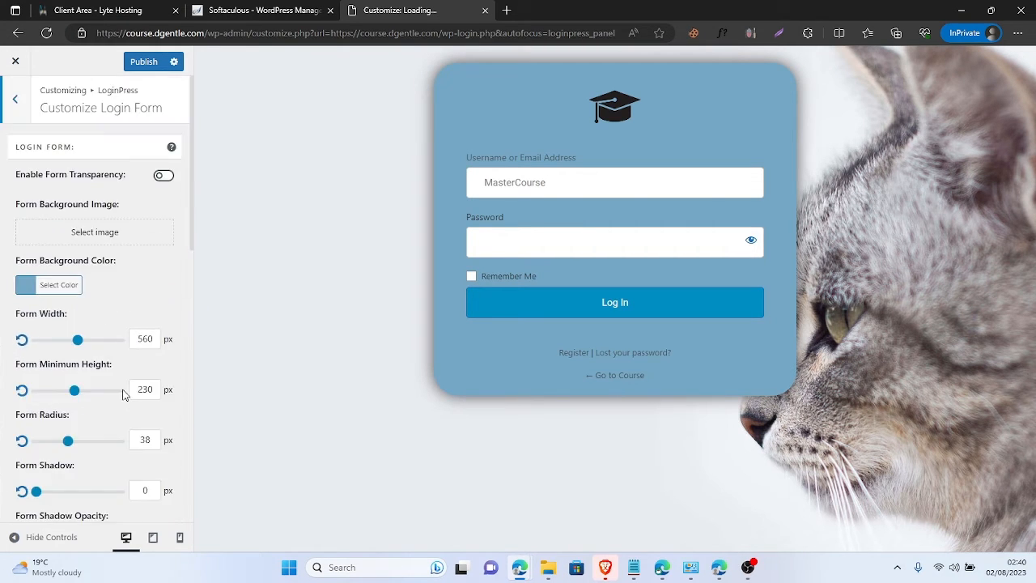
{"action": "scroll", "coordinate": [121, 394], "scroll_direction": "down", "scroll_amount": 3}
{"action": "scroll", "coordinate": [76, 329], "scroll_direction": "up", "scroll_amount": 3}
{"action": "left_click", "coordinate": [15, 99]}
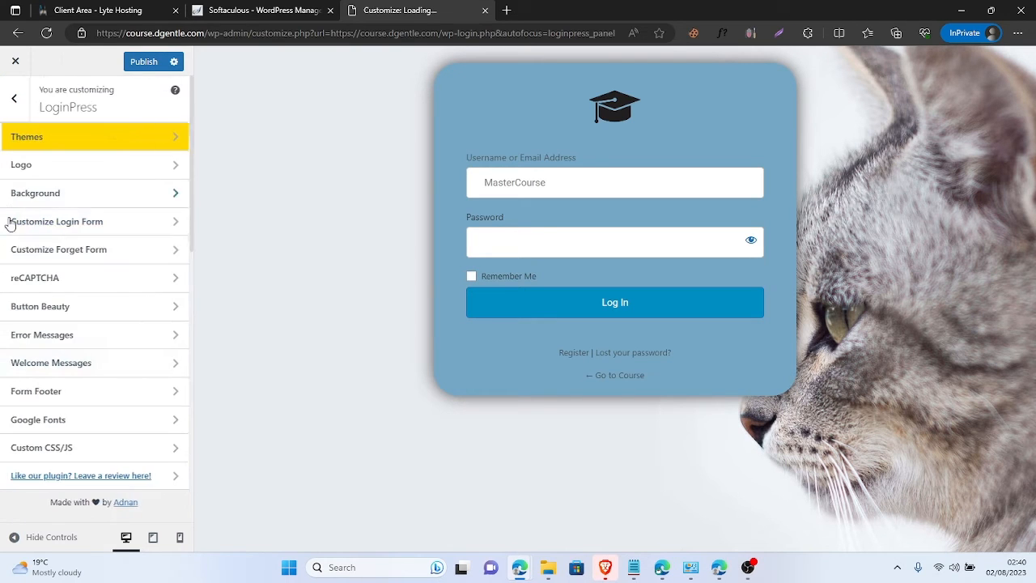
{"action": "left_click", "coordinate": [112, 230]}
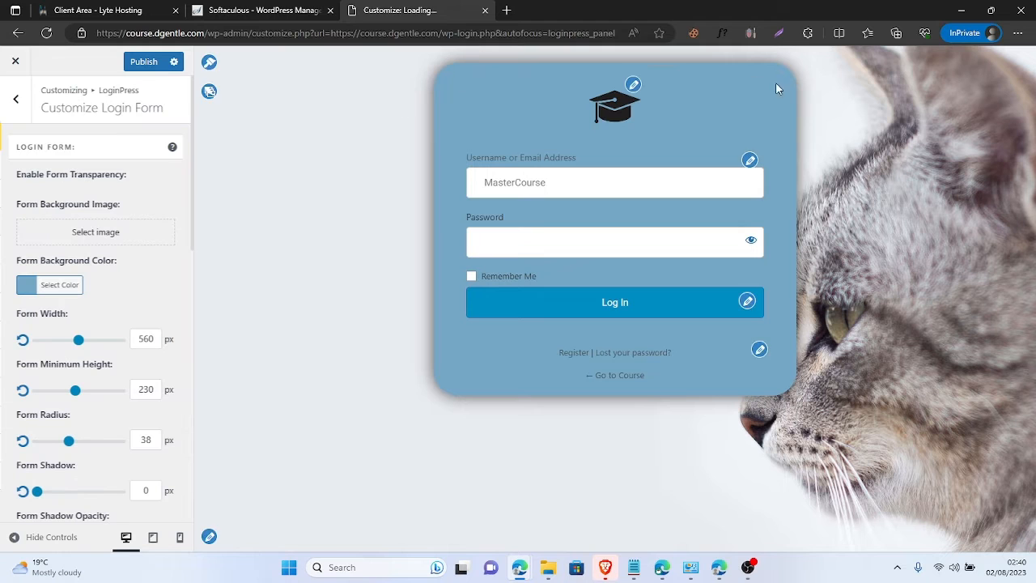
{"action": "scroll", "coordinate": [79, 360], "scroll_direction": "down", "scroll_amount": 5}
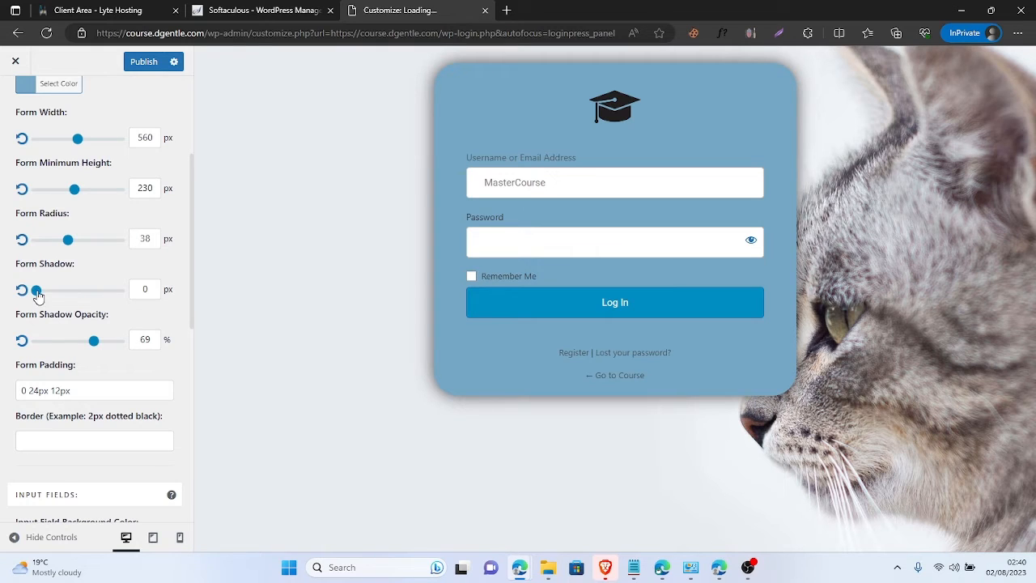
- Experiment with Form Shadow size and opacity, settling on a 15 px form shadow
{"action": "mouse_move", "coordinate": [37, 295]}
{"action": "left_mouse_down"}
{"action": "mouse_move", "coordinate": [115, 297]}
{"action": "mouse_move", "coordinate": [45, 306]}
{"action": "left_mouse_up"}
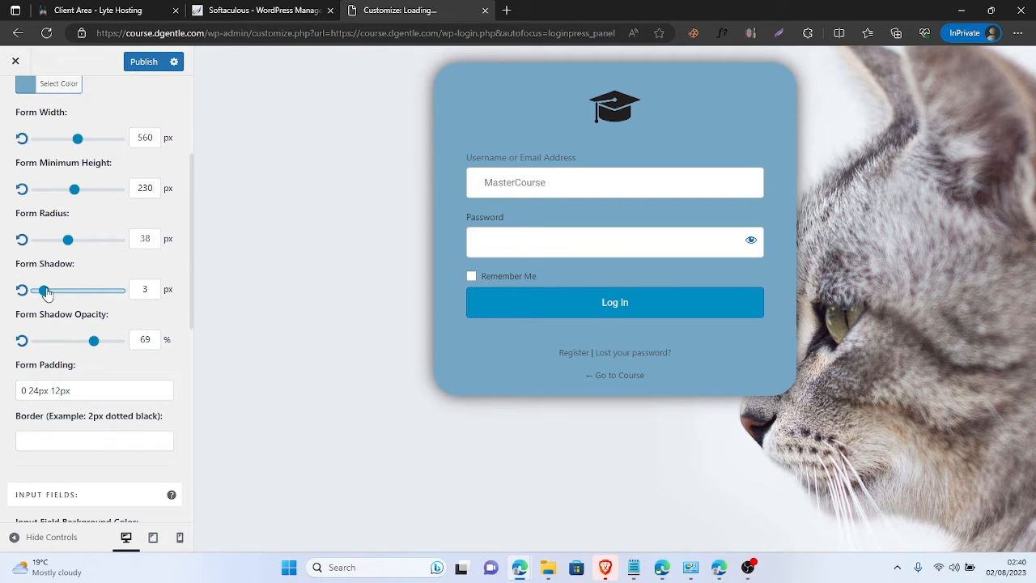
{"action": "left_click_drag", "start_coordinate": [46, 295], "coordinate": [14, 306]}
{"action": "left_click_drag", "start_coordinate": [94, 343], "coordinate": [52, 340]}
{"action": "left_click_drag", "start_coordinate": [36, 295], "coordinate": [69, 321]}
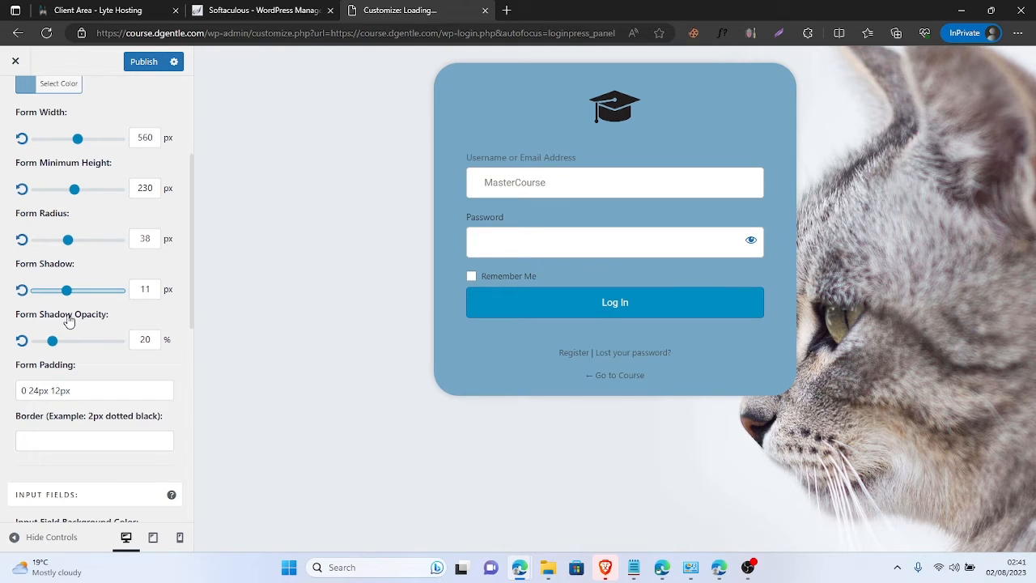
{"action": "left_click", "coordinate": [145, 289]}
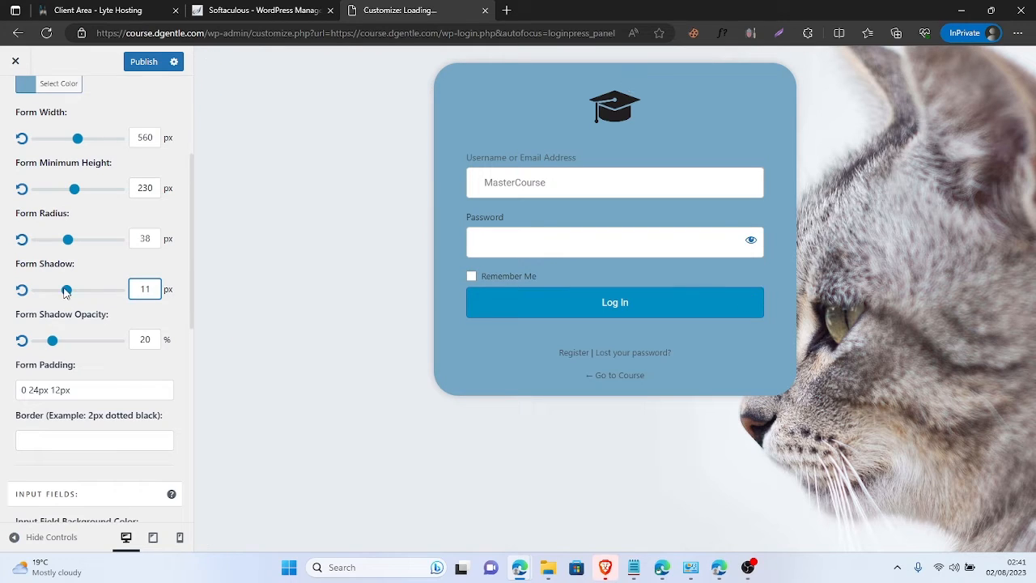
{"action": "left_click_drag", "start_coordinate": [66, 290], "coordinate": [78, 291]}
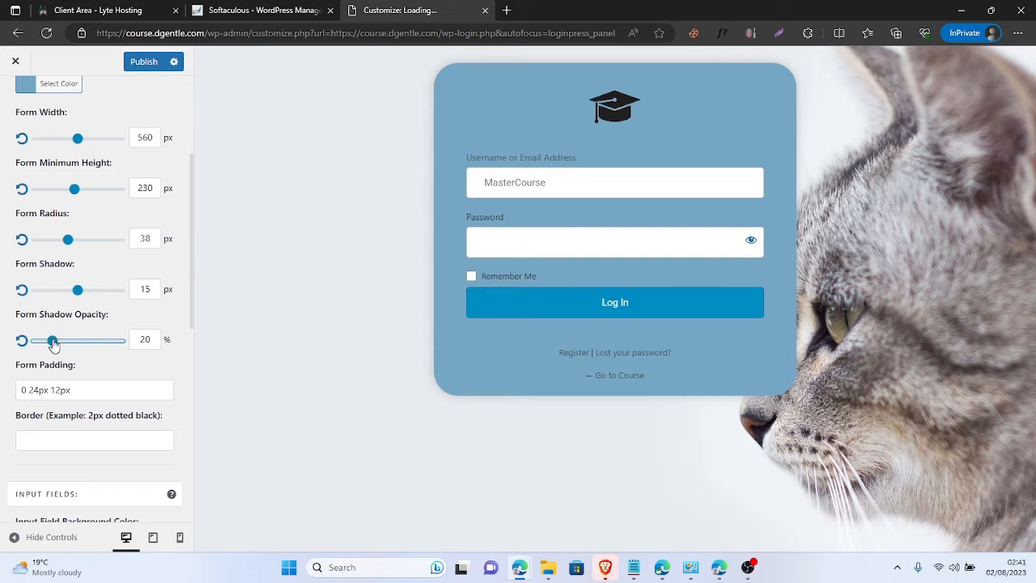
{"action": "left_click_drag", "start_coordinate": [52, 341], "coordinate": [90, 354]}
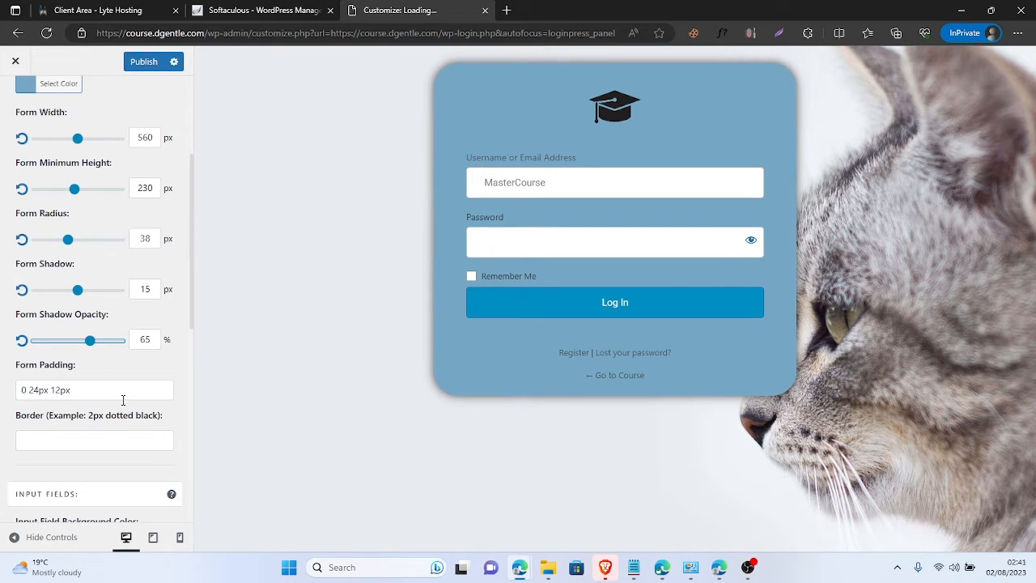
- Try narrowing the input fields, then set Input Field Label Font Size to 27 px
{"action": "scroll", "coordinate": [132, 446], "scroll_direction": "down", "scroll_amount": 1}
{"action": "scroll", "coordinate": [132, 446], "scroll_direction": "down", "scroll_amount": 3}
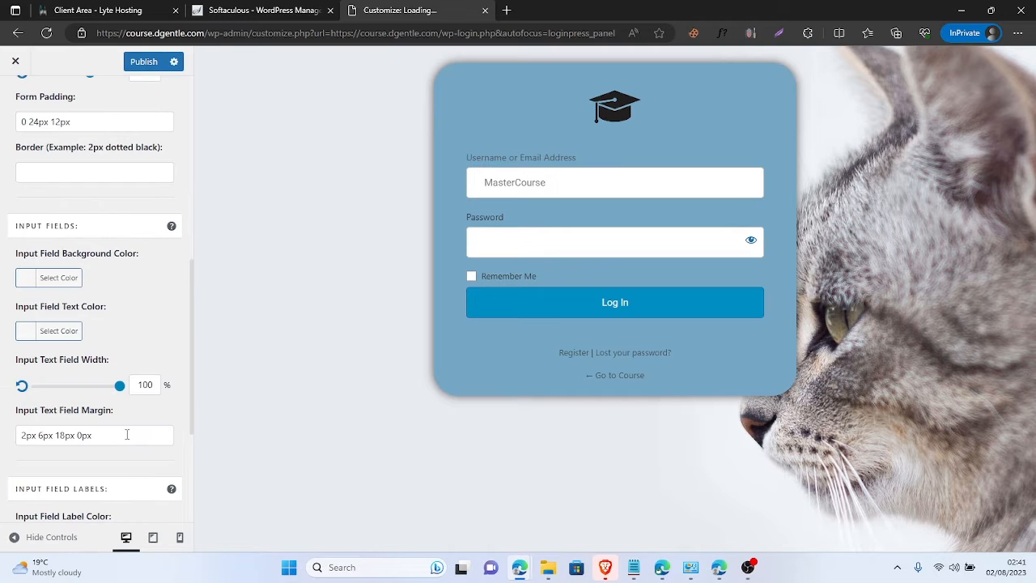
{"action": "scroll", "coordinate": [127, 435], "scroll_direction": "down", "scroll_amount": 1}
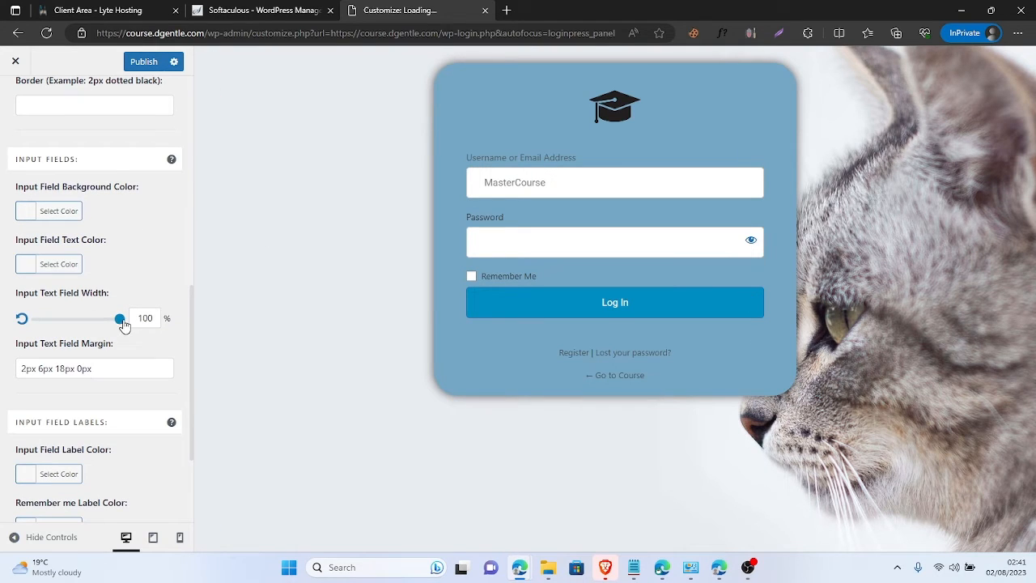
{"action": "left_click_drag", "start_coordinate": [120, 319], "coordinate": [144, 328]}
{"action": "scroll", "coordinate": [168, 376], "scroll_direction": "down", "scroll_amount": 2}
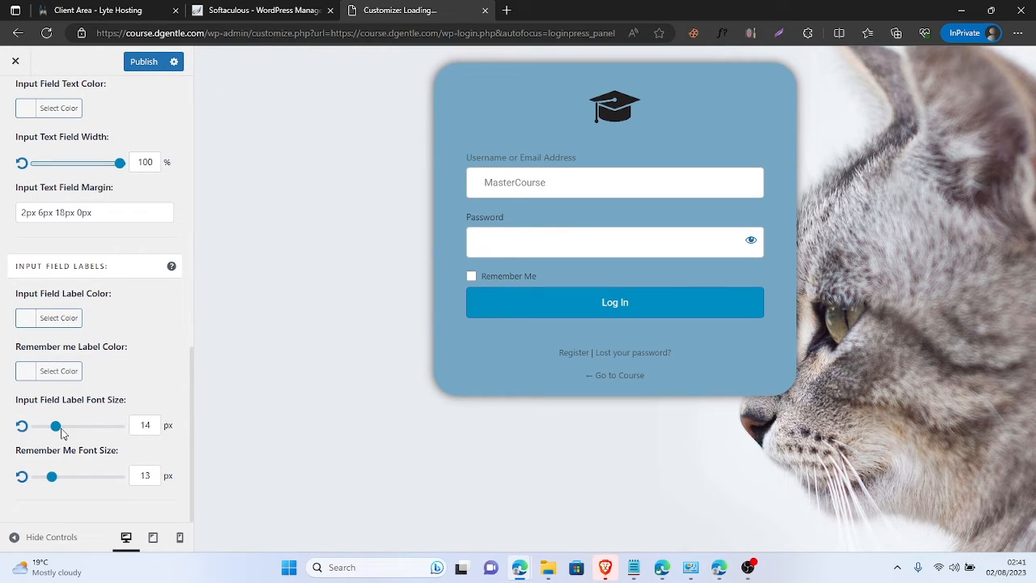
{"action": "left_click_drag", "start_coordinate": [51, 430], "coordinate": [110, 422]}
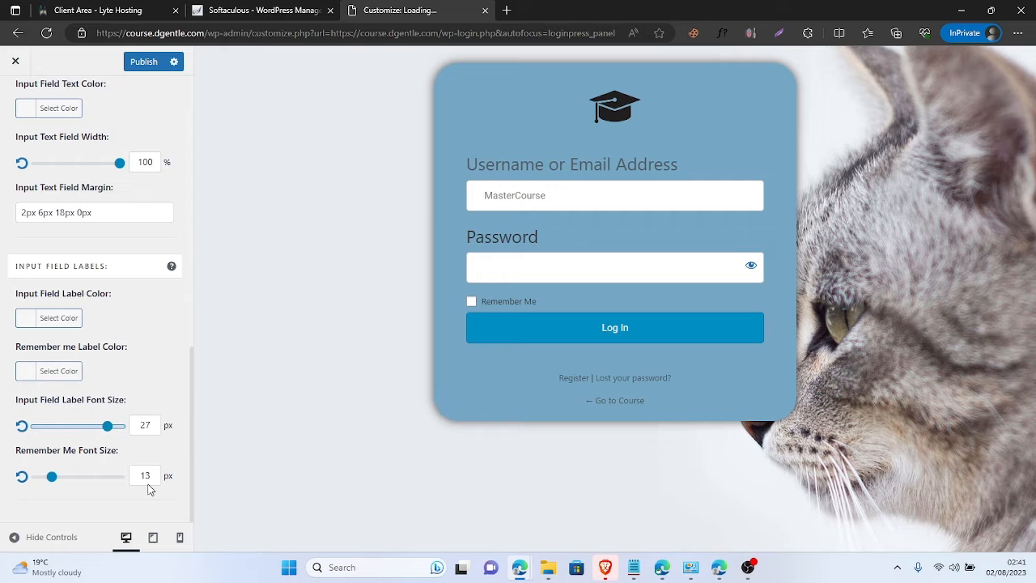
{"action": "scroll", "coordinate": [80, 414], "scroll_direction": "up", "scroll_amount": 5}
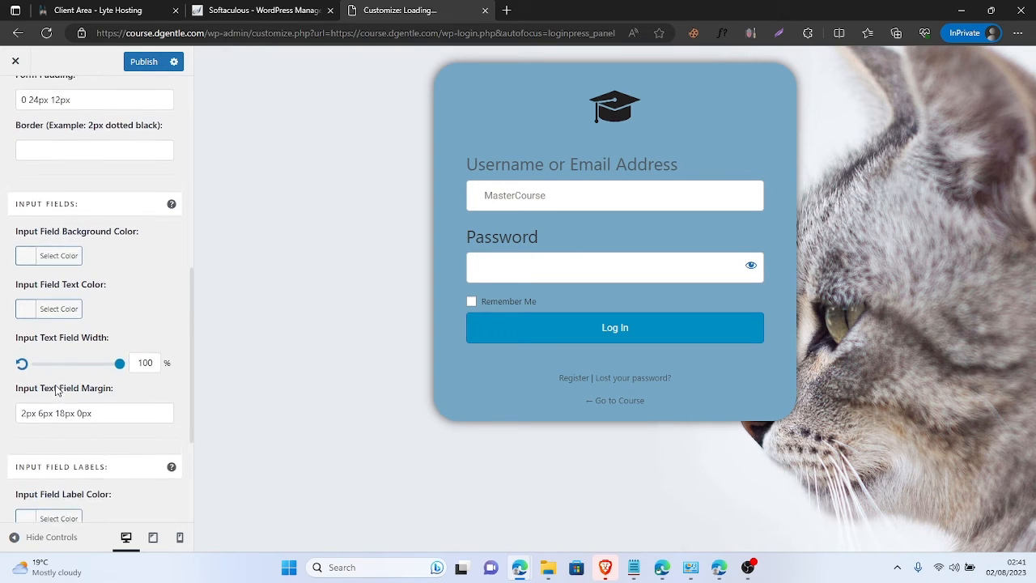
{"action": "scroll", "coordinate": [8, 273], "scroll_direction": "up", "scroll_amount": 2}
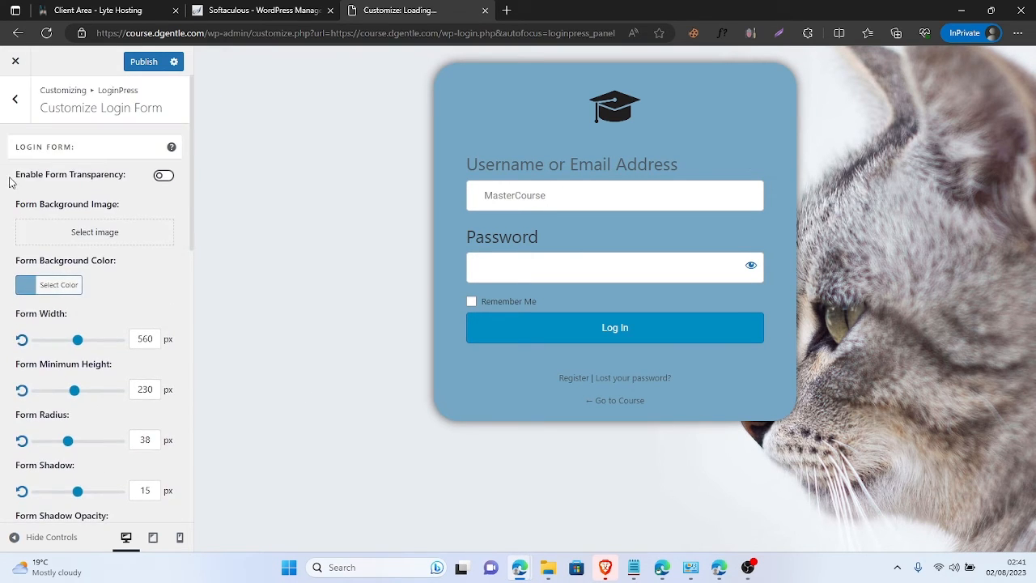
- Look over the Customize Forget Form and reCAPTCHA settings
{"action": "left_click", "coordinate": [18, 101]}
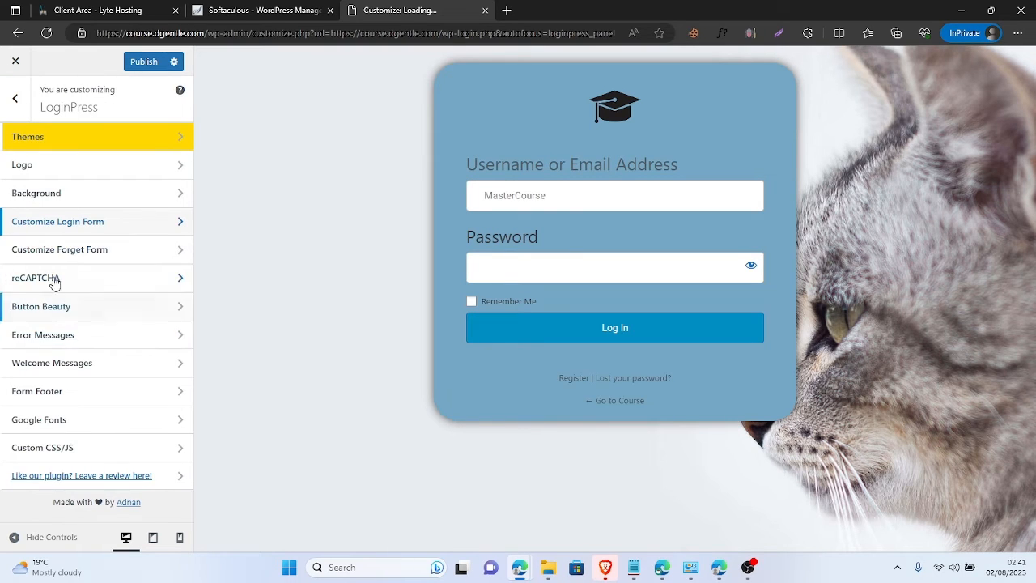
{"action": "left_click", "coordinate": [110, 256]}
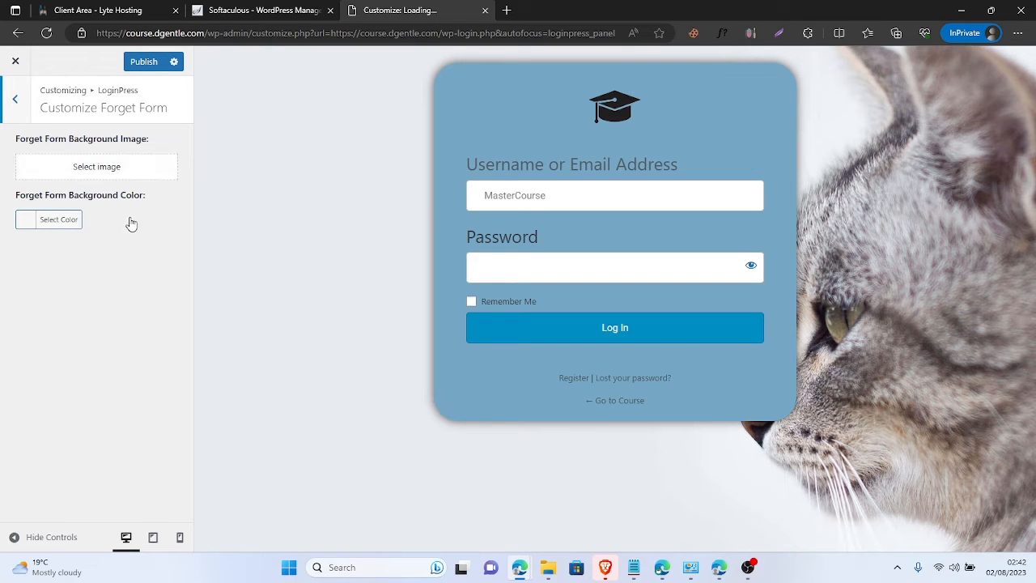
{"action": "left_click", "coordinate": [15, 100]}
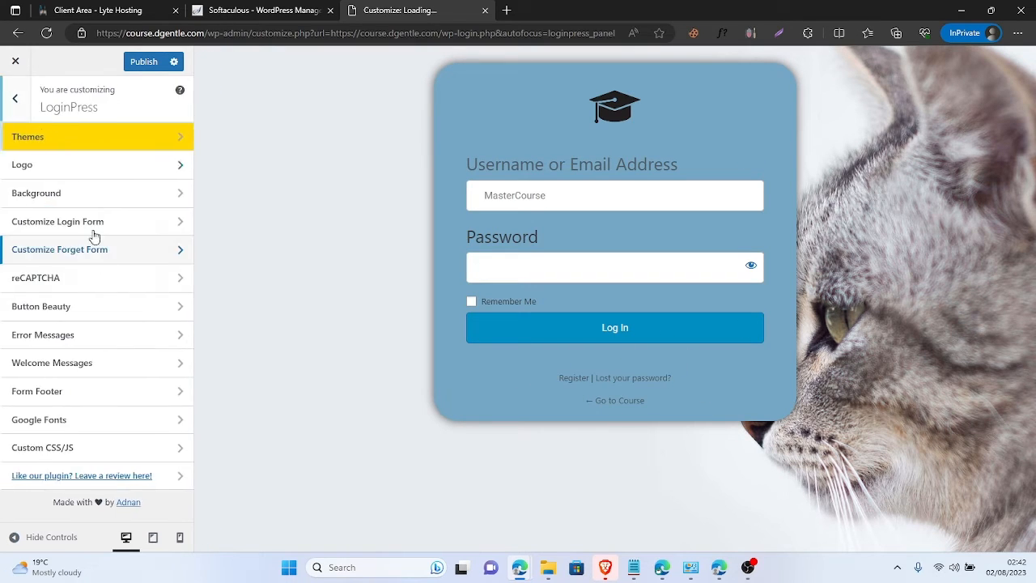
{"action": "left_click", "coordinate": [113, 279]}
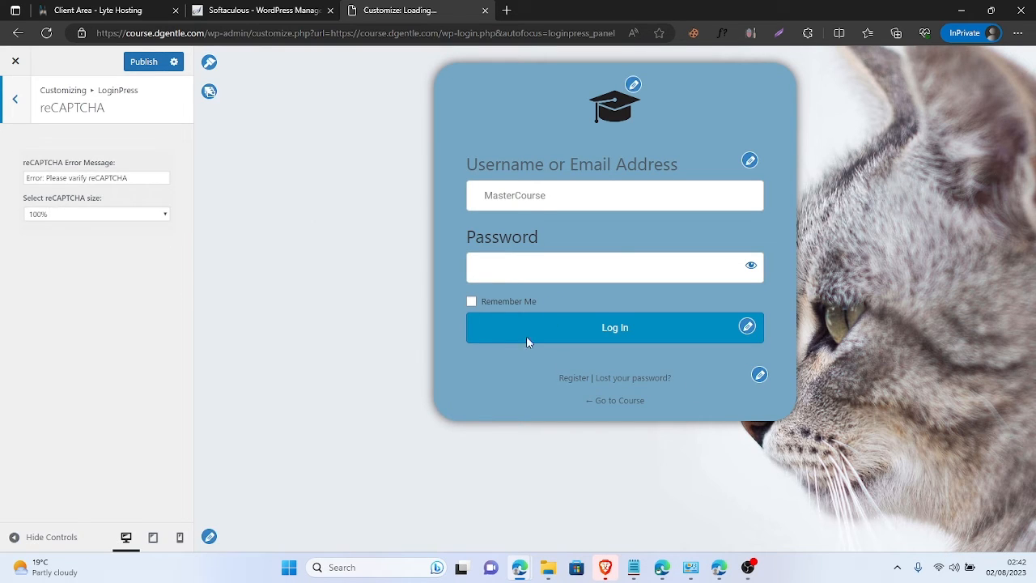
{"action": "left_click", "coordinate": [15, 99]}
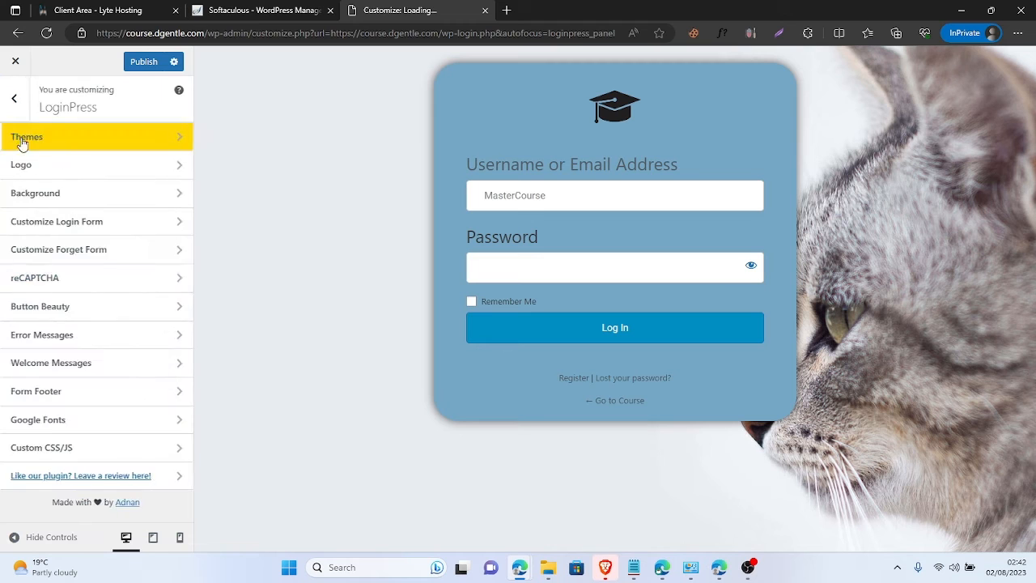
- Browse the Button Beauty, Error Messages and Welcome Messages settings, ending at the section list
{"action": "left_click", "coordinate": [108, 306]}
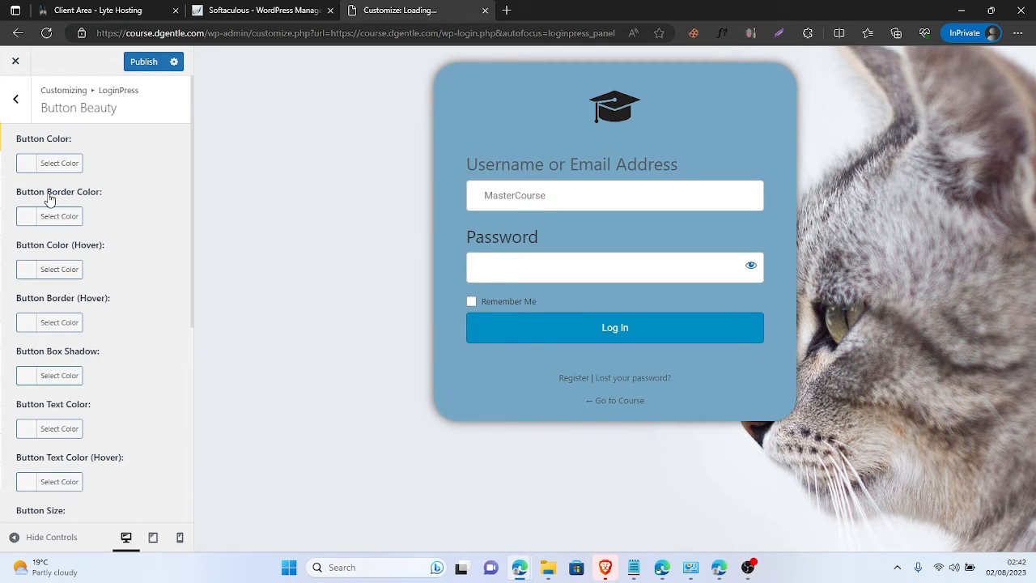
{"action": "scroll", "coordinate": [61, 201], "scroll_direction": "down", "scroll_amount": 5}
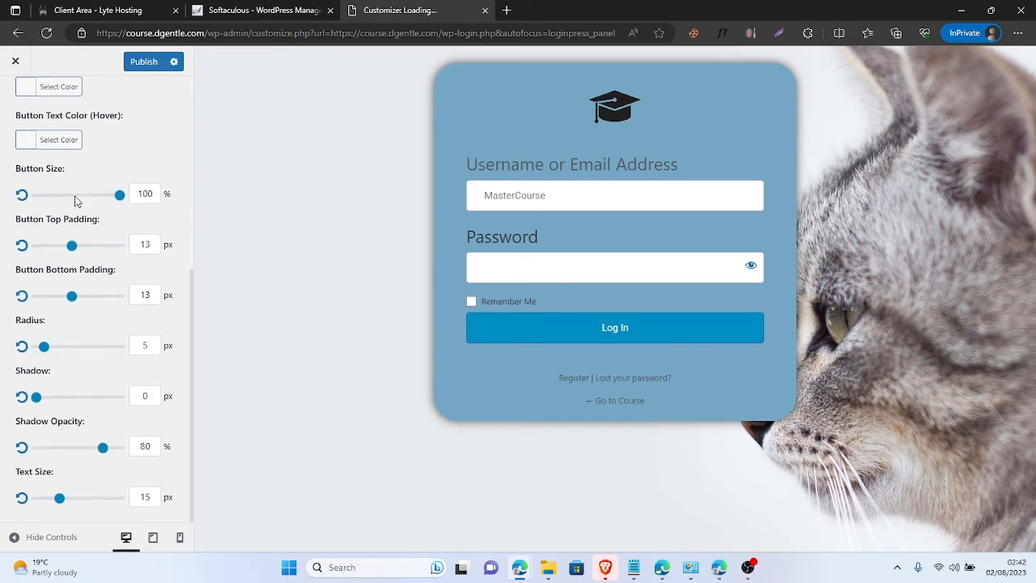
{"action": "scroll", "coordinate": [49, 324], "scroll_direction": "up", "scroll_amount": 5}
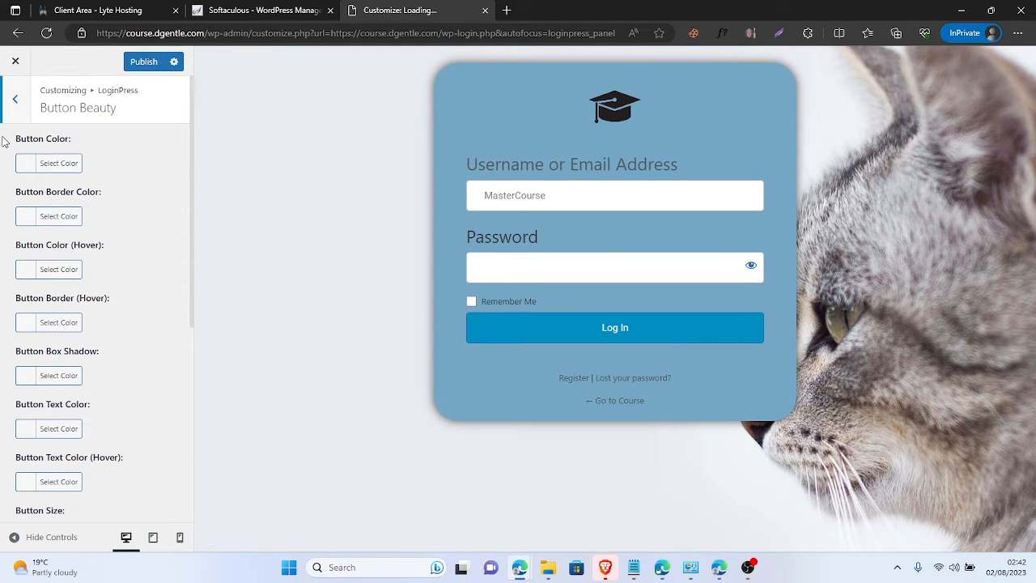
{"action": "left_click", "coordinate": [14, 104]}
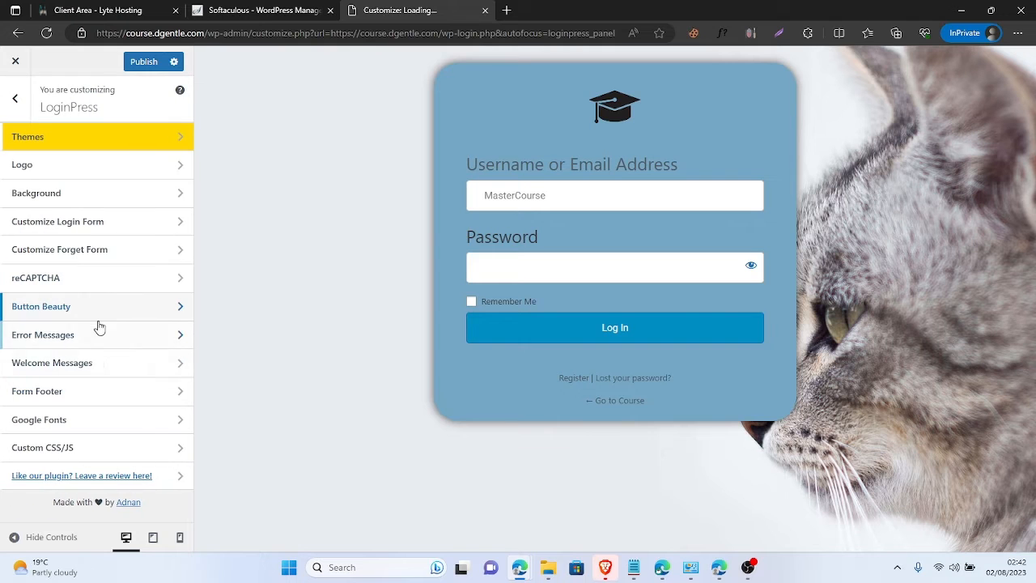
{"action": "left_click", "coordinate": [120, 336]}
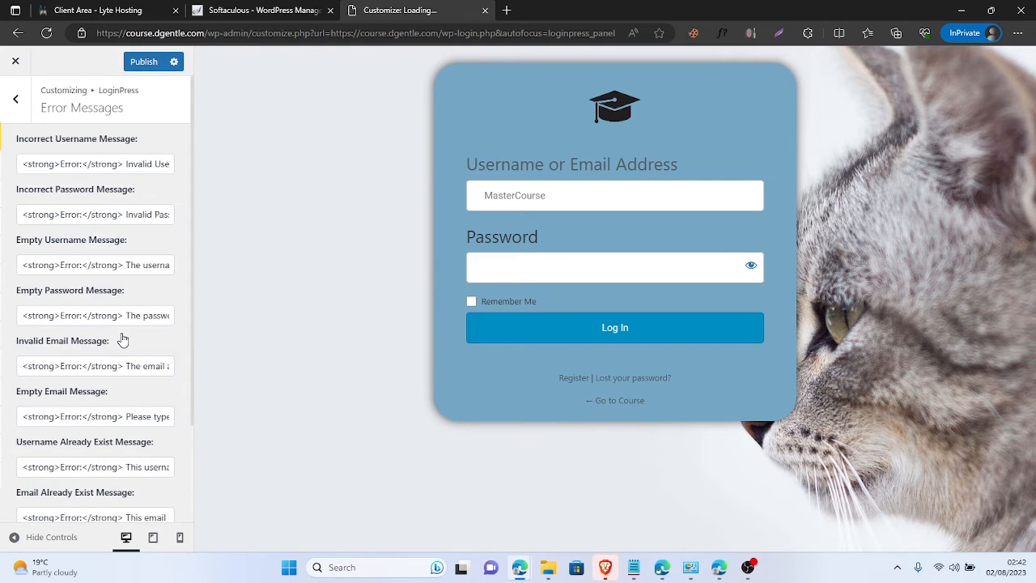
{"action": "left_click", "coordinate": [11, 101]}
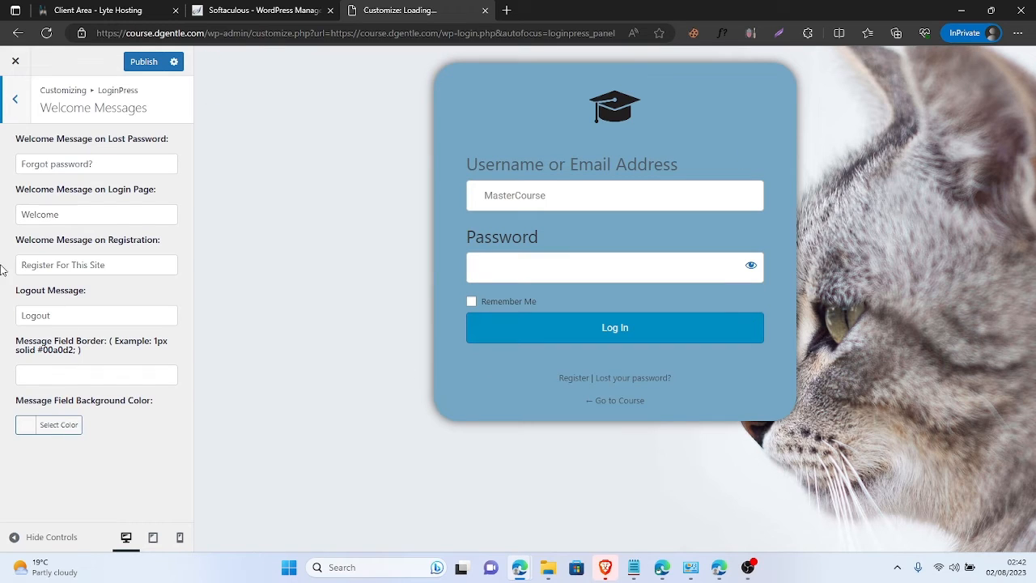
{"action": "left_click", "coordinate": [23, 98]}
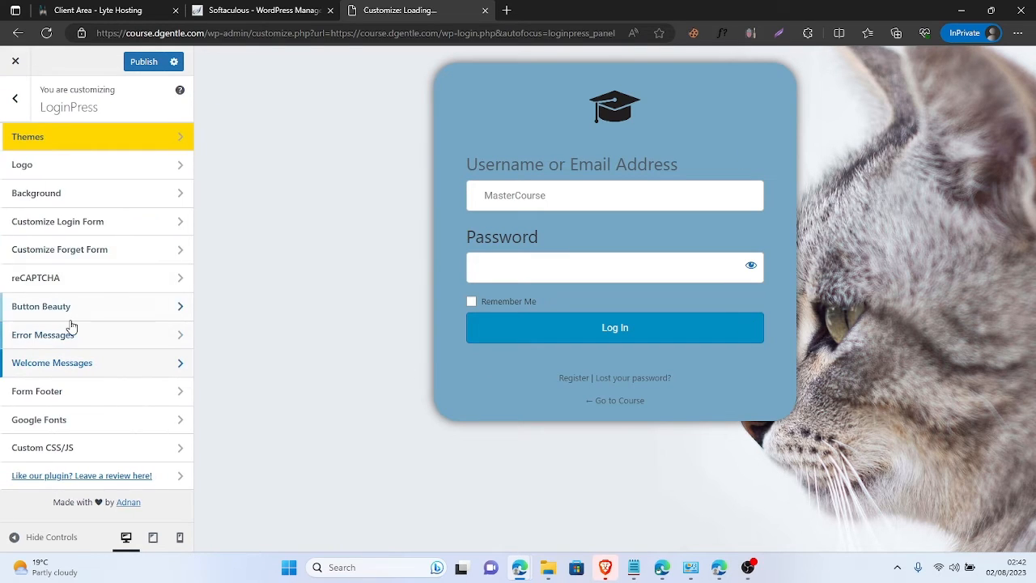
- In Form Footer, try the copyright note and LoginPress credit toggles
{"action": "left_click", "coordinate": [95, 397]}
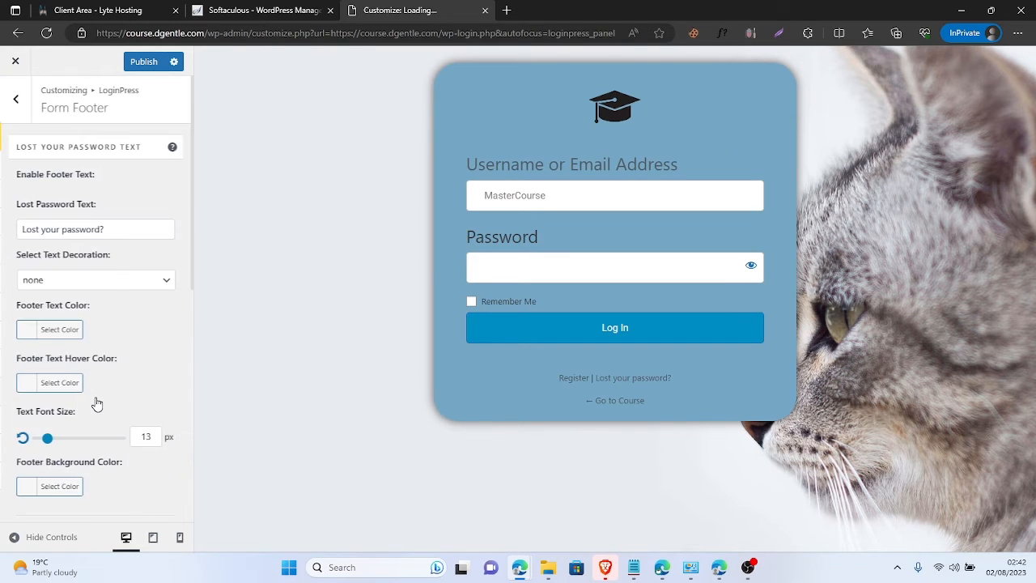
{"action": "scroll", "coordinate": [118, 335], "scroll_direction": "down", "scroll_amount": 5}
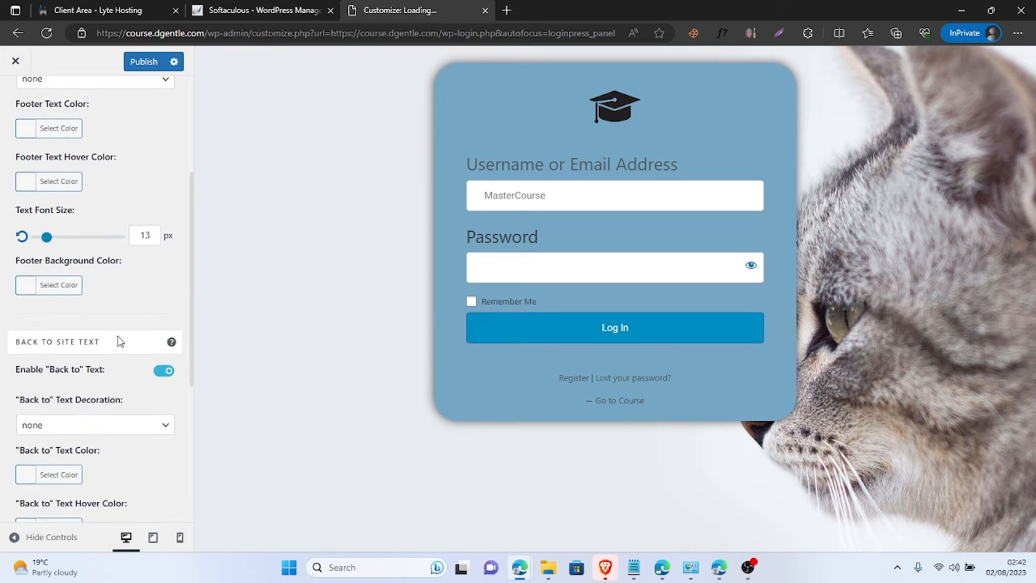
{"action": "scroll", "coordinate": [117, 340], "scroll_direction": "down", "scroll_amount": 3}
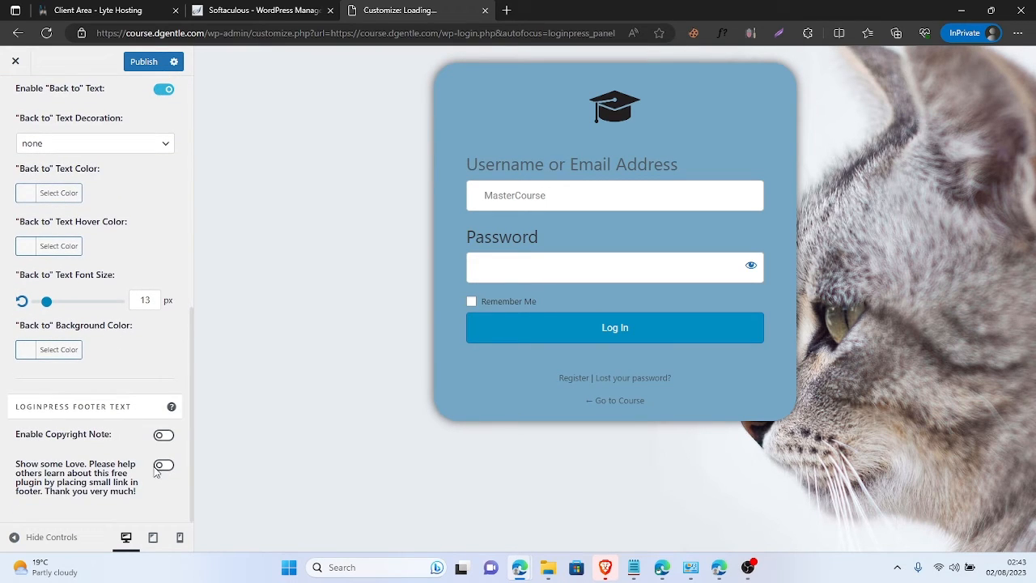
{"action": "left_click", "coordinate": [163, 436]}
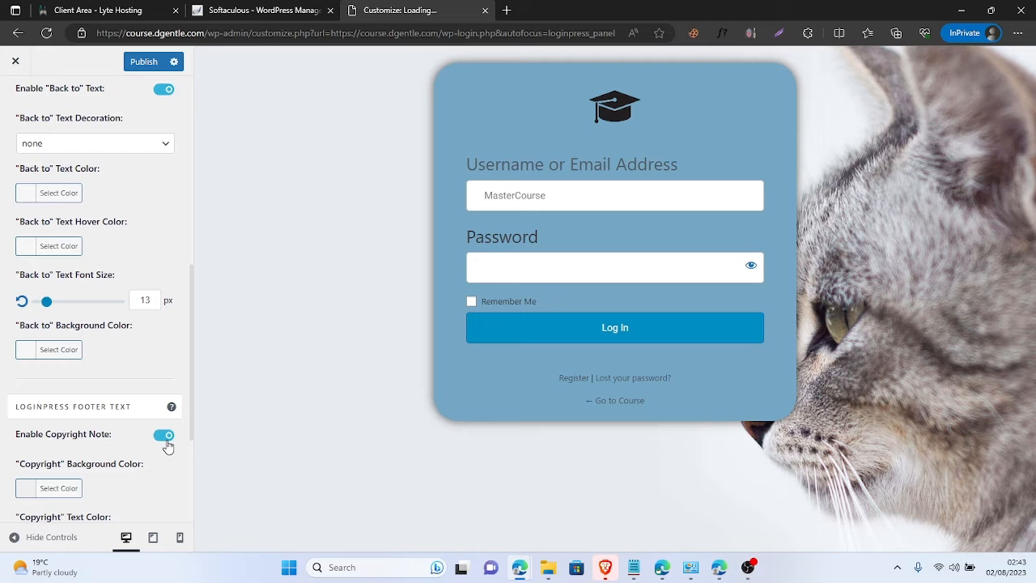
{"action": "left_click", "coordinate": [164, 437]}
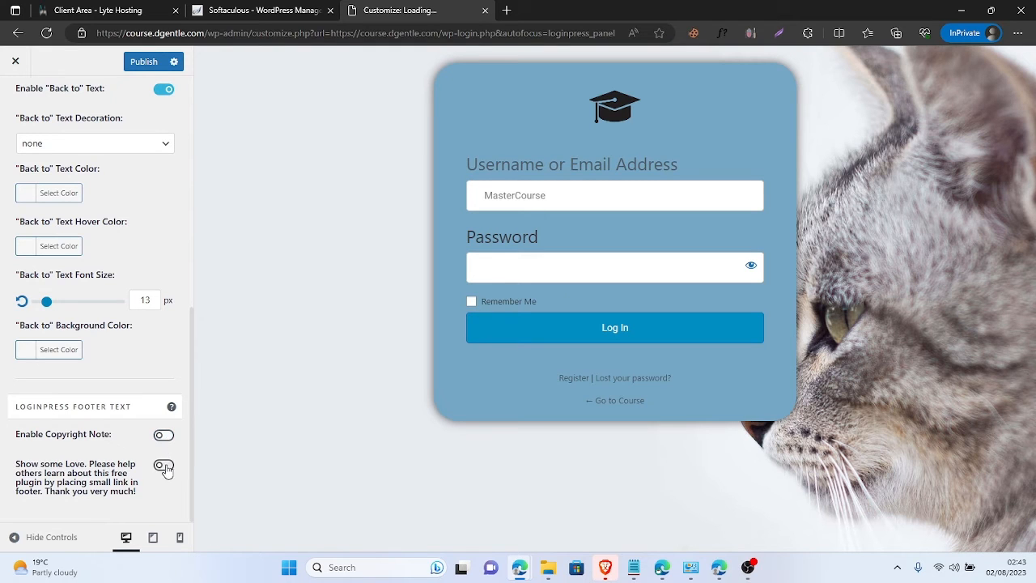
{"action": "left_click", "coordinate": [163, 465]}
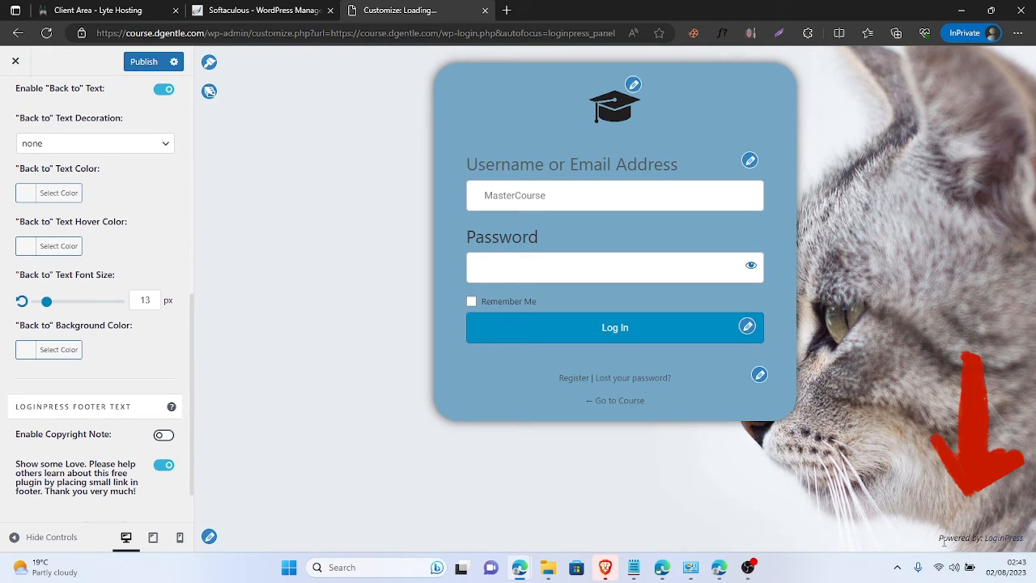
{"action": "left_click_drag", "start_coordinate": [939, 537], "coordinate": [1018, 531]}
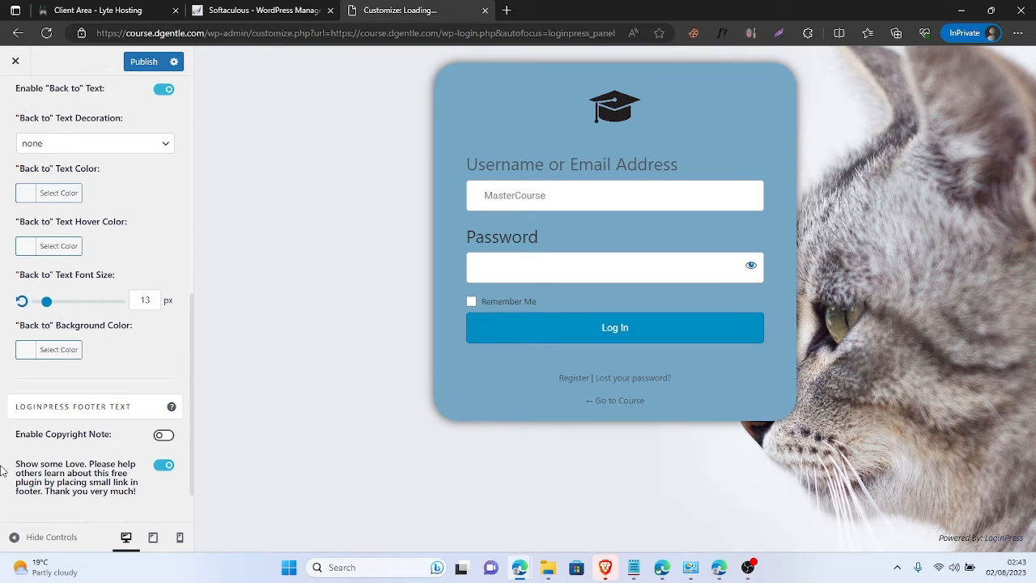
- Switch off the Powered by LoginPress credit and leave the copyright note enabled
{"action": "left_click", "coordinate": [164, 466]}
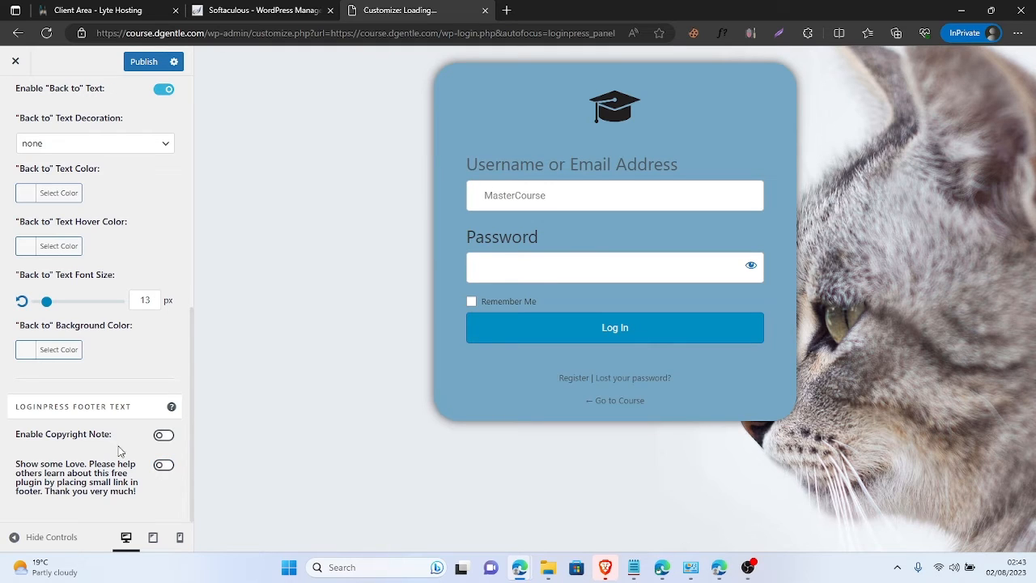
{"action": "left_click", "coordinate": [163, 436]}
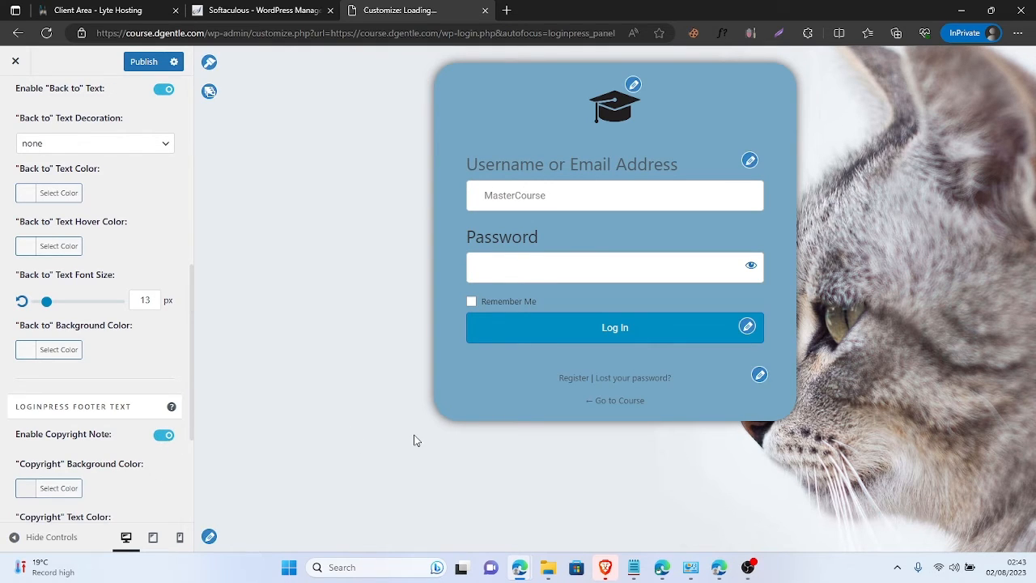
{"action": "scroll", "coordinate": [181, 400], "scroll_direction": "down", "scroll_amount": 2}
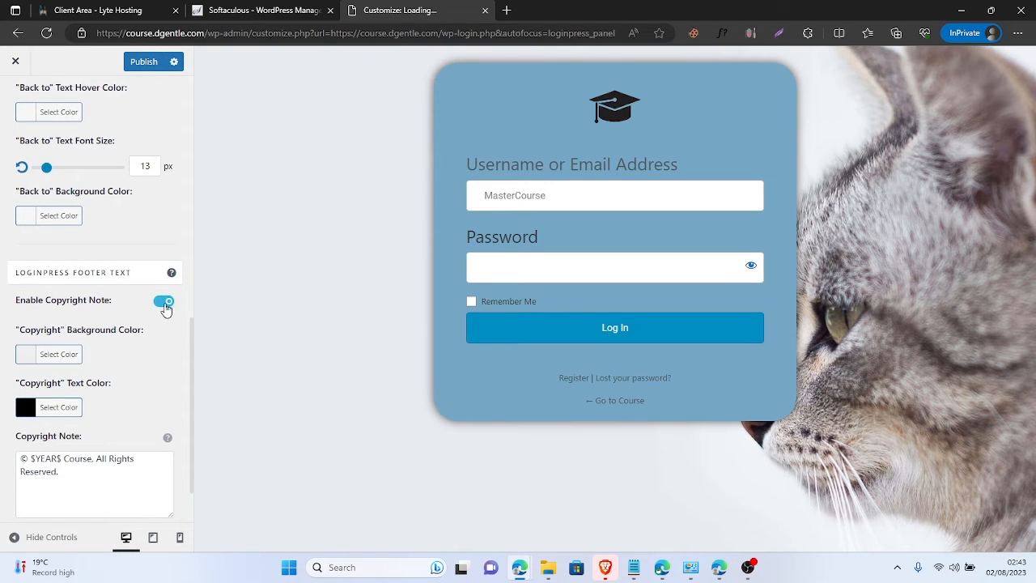
{"action": "left_click", "coordinate": [165, 303]}
{"action": "left_click", "coordinate": [160, 435]}
{"action": "scroll", "coordinate": [145, 421], "scroll_direction": "down", "scroll_amount": 2}
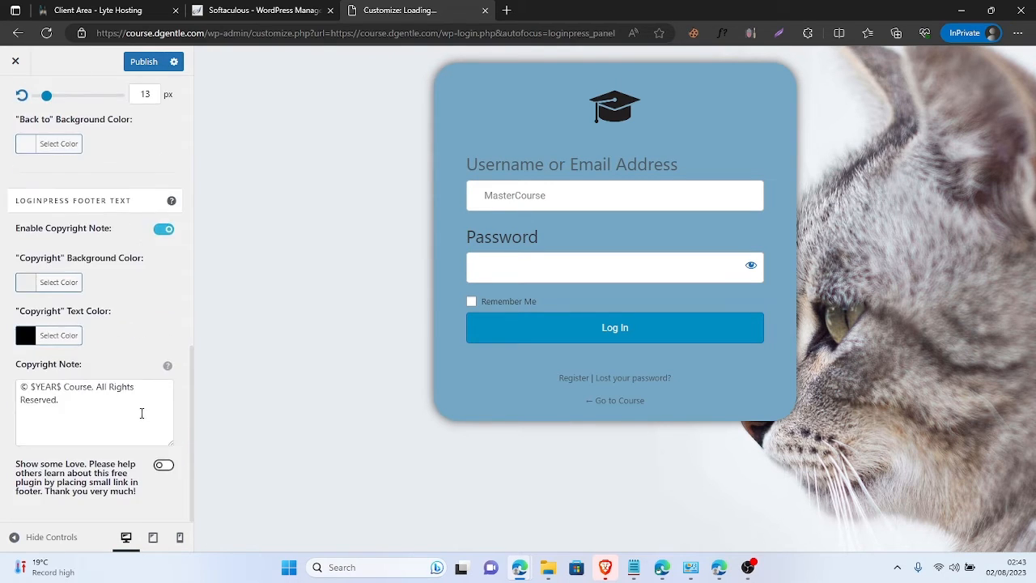
- Check the copyright note text and keep the Back to text decoration as none
{"action": "left_click", "coordinate": [81, 411]}
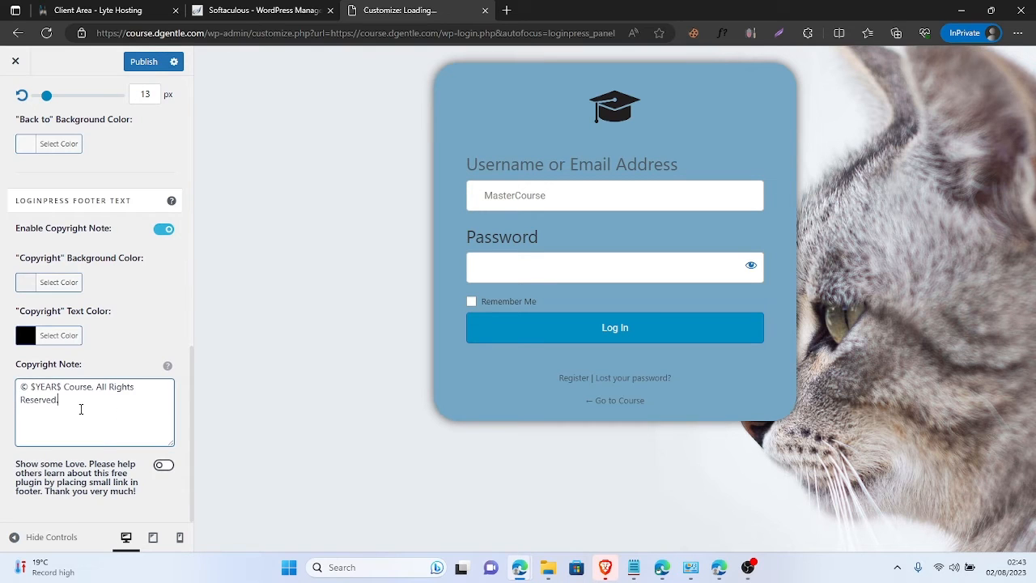
{"action": "scroll", "coordinate": [46, 362], "scroll_direction": "up", "scroll_amount": 2}
{"action": "left_click", "coordinate": [124, 477]}
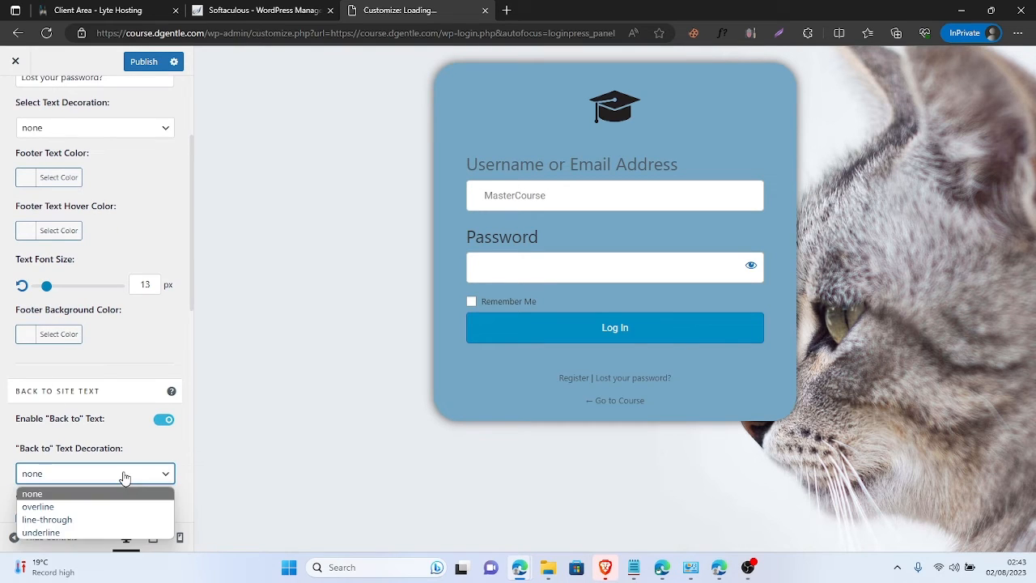
{"action": "left_click", "coordinate": [122, 476]}
{"action": "scroll", "coordinate": [65, 433], "scroll_direction": "up", "scroll_amount": 2}
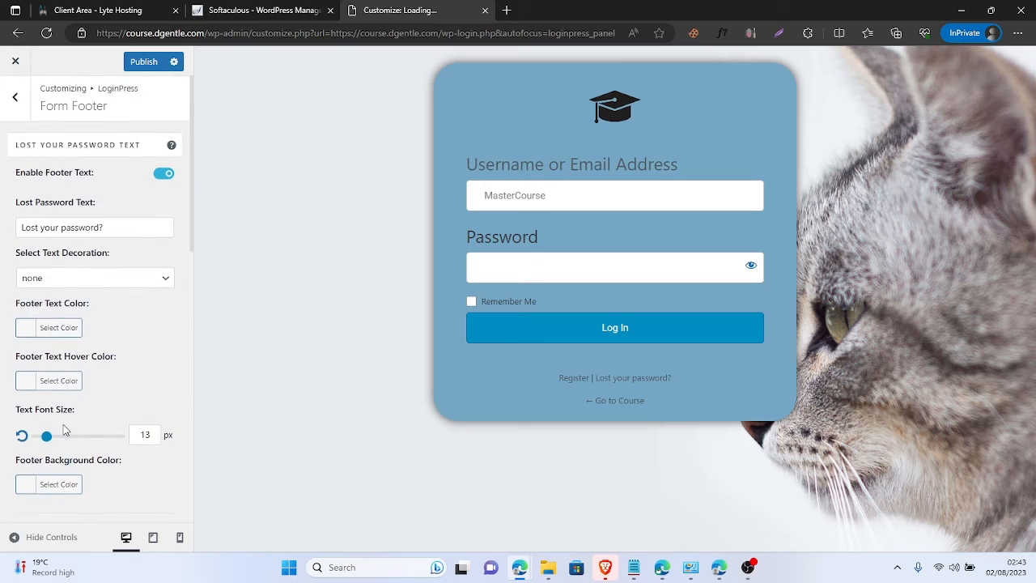
{"action": "left_click", "coordinate": [11, 116]}
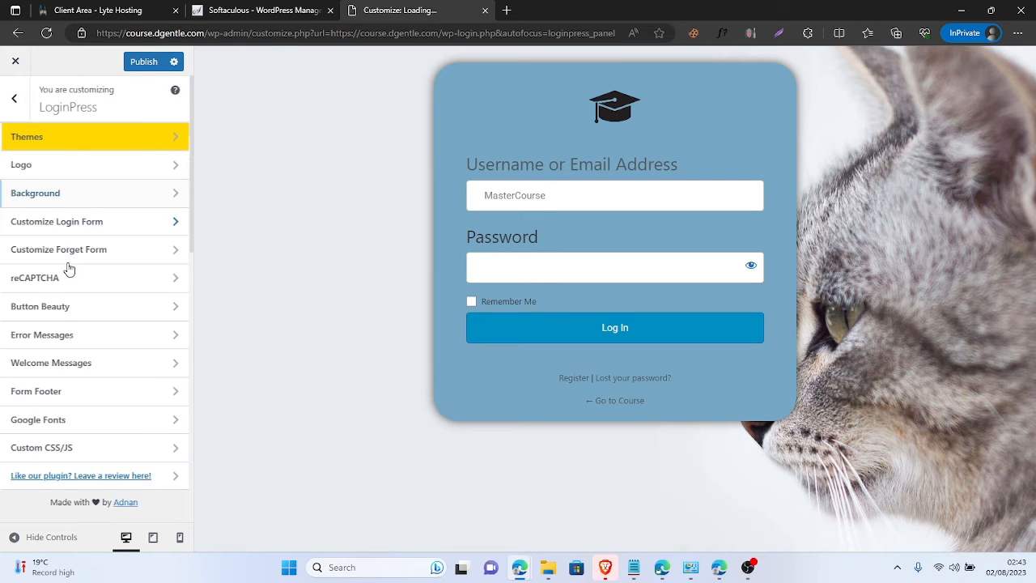
- Find Google Fonts locked as premium, then reopen Form Footer from the footer links pencil icon
{"action": "left_click", "coordinate": [136, 427]}
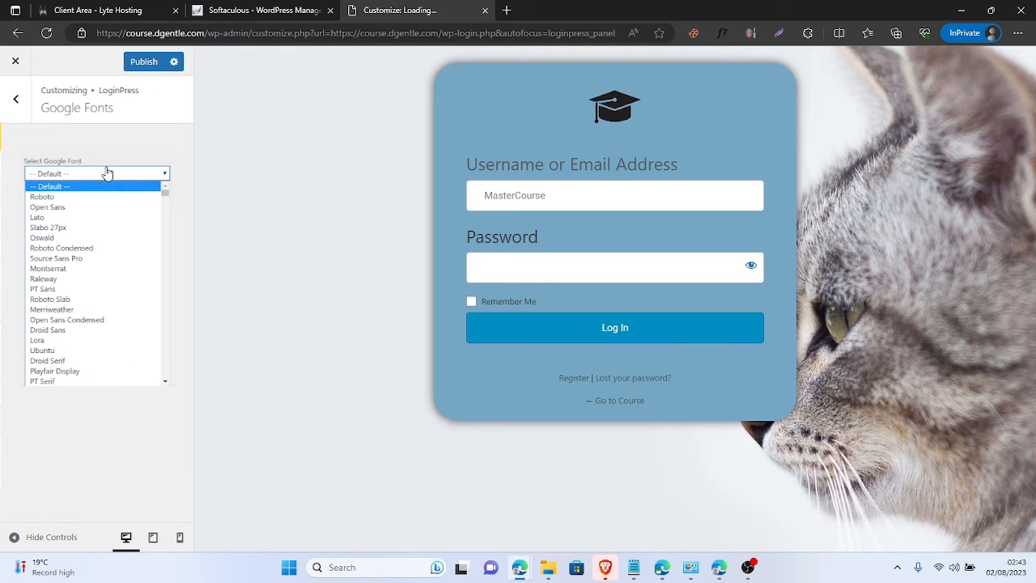
{"action": "mouse_move", "coordinate": [68, 233]}
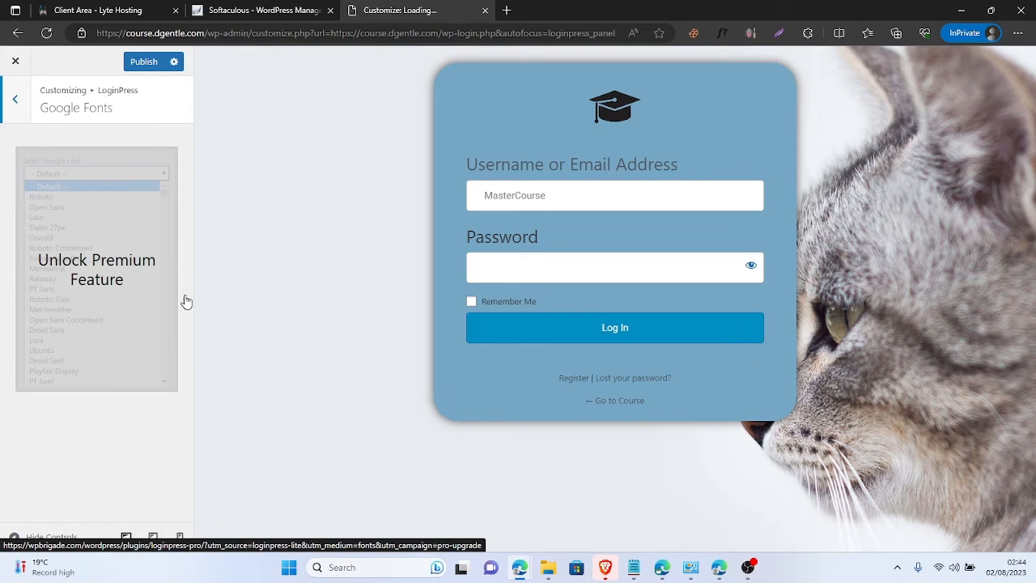
{"action": "left_click", "coordinate": [16, 97]}
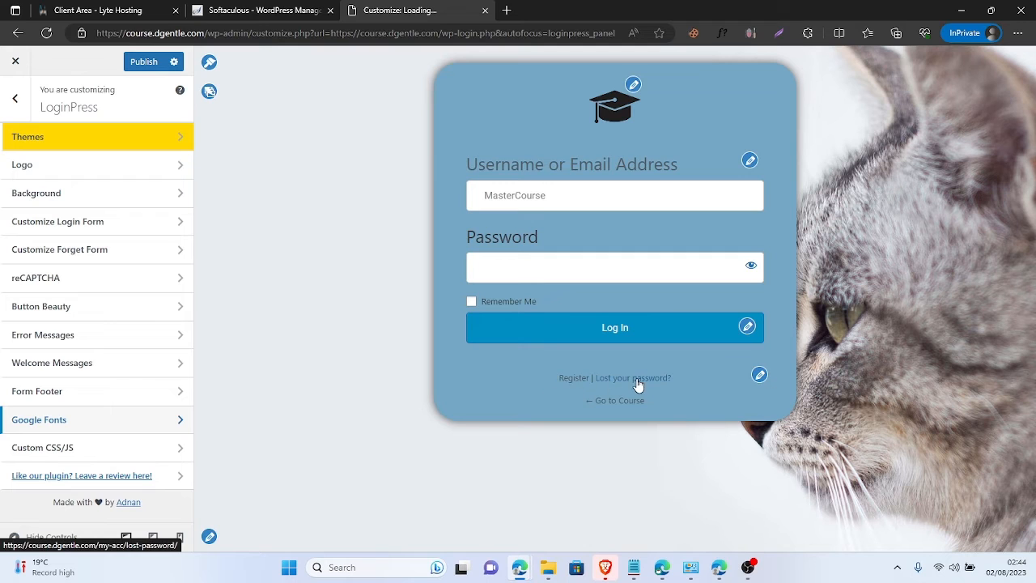
{"action": "left_click", "coordinate": [759, 377]}
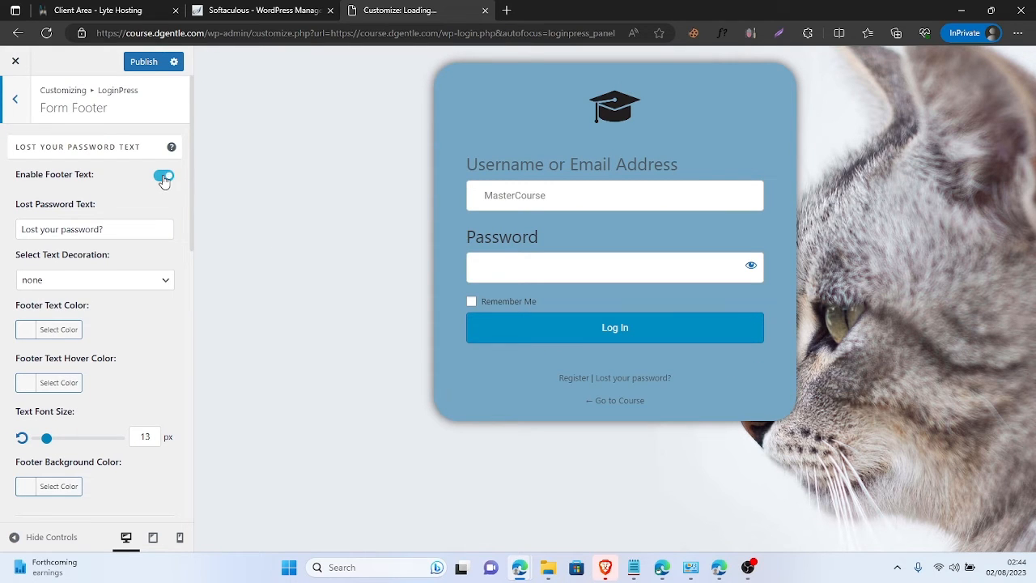
- Switch off Enable Footer Text to hide the Register and Lost your password links
{"action": "left_click", "coordinate": [164, 177]}
{"action": "left_click", "coordinate": [164, 177]}
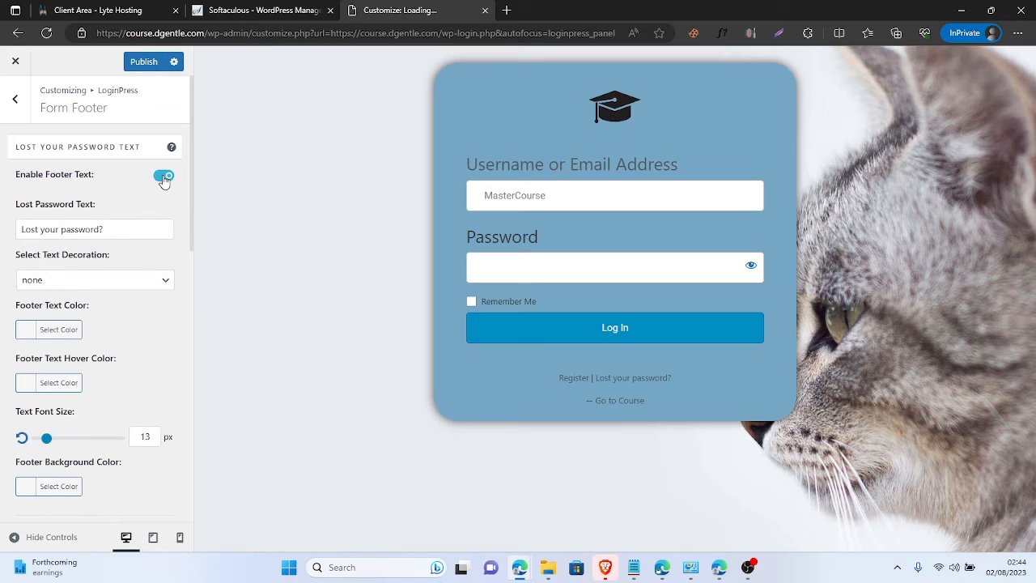
{"action": "left_click", "coordinate": [163, 178]}
{"action": "left_click", "coordinate": [163, 178]}
{"action": "left_click", "coordinate": [164, 177]}
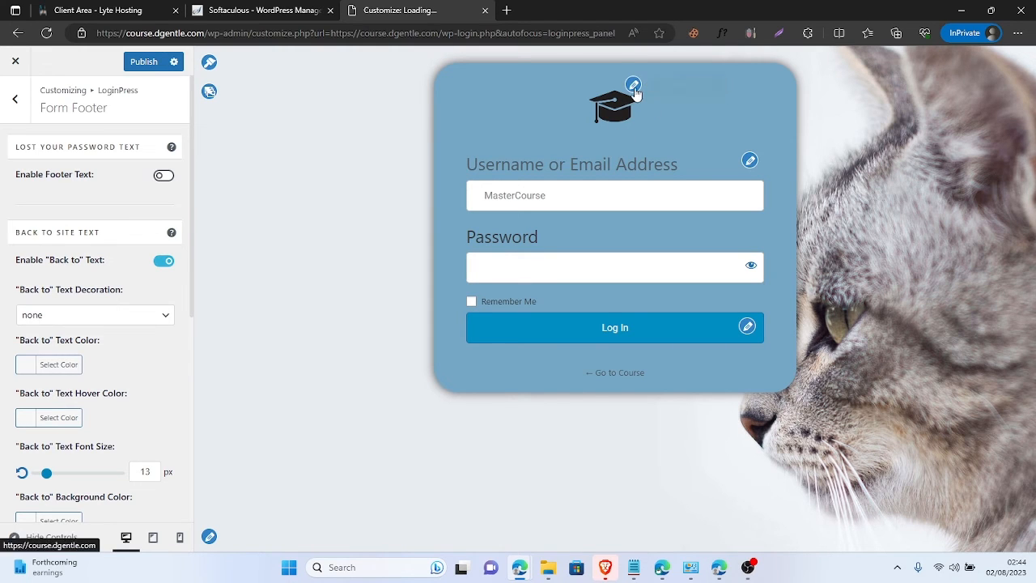
{"action": "left_click", "coordinate": [14, 99]}
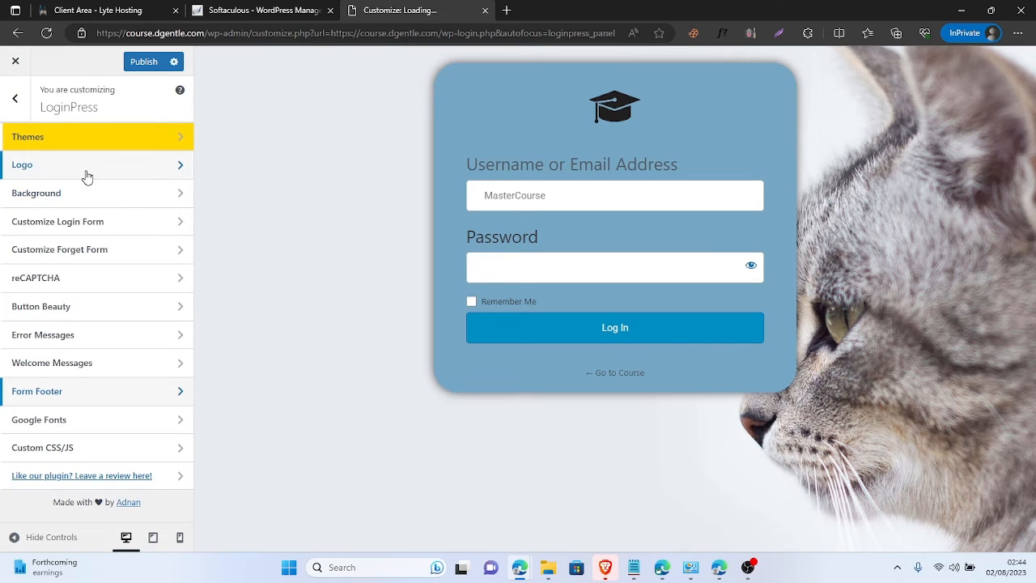
- Set the logo to 118 px wide, 64 px high, with 19 px Space Bottom
{"action": "left_click", "coordinate": [87, 176]}
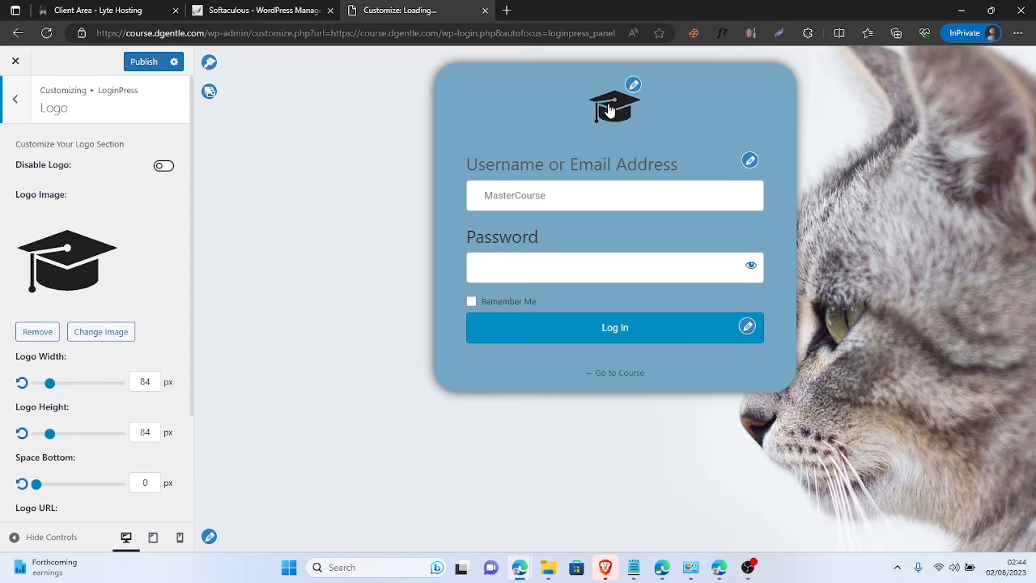
{"action": "left_click", "coordinate": [164, 167]}
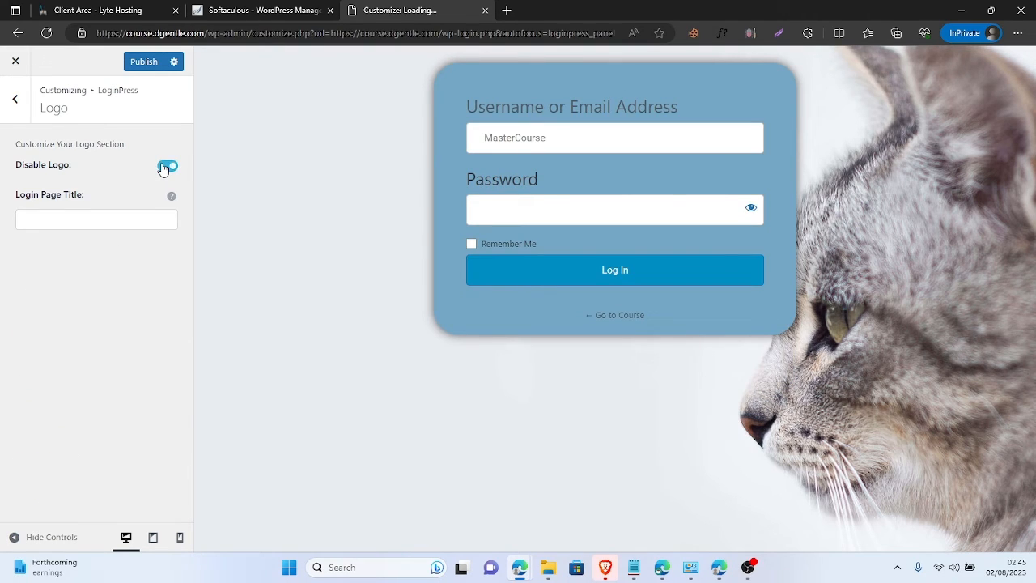
{"action": "left_click", "coordinate": [165, 167]}
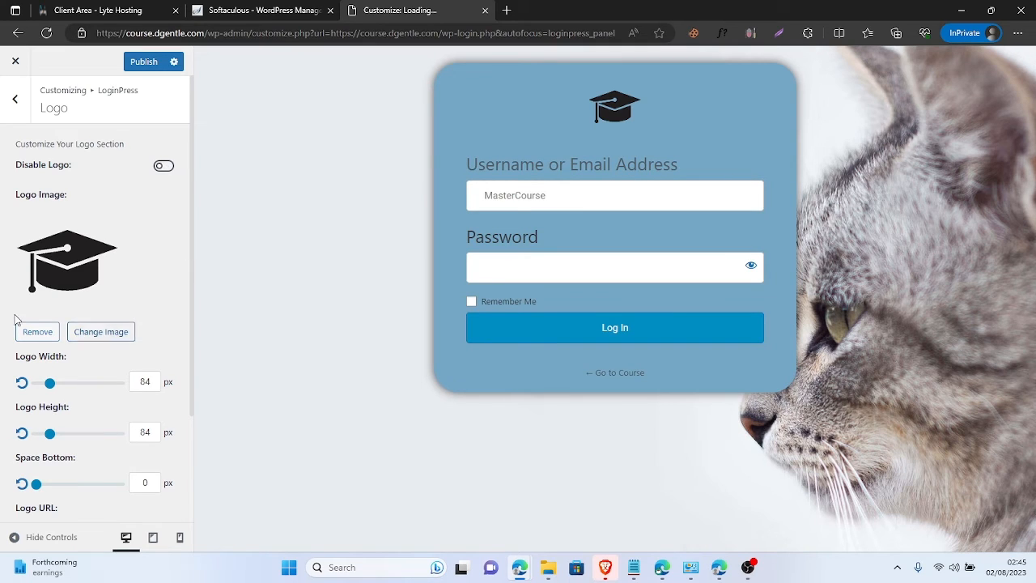
{"action": "scroll", "coordinate": [100, 335], "scroll_direction": "down", "scroll_amount": 1}
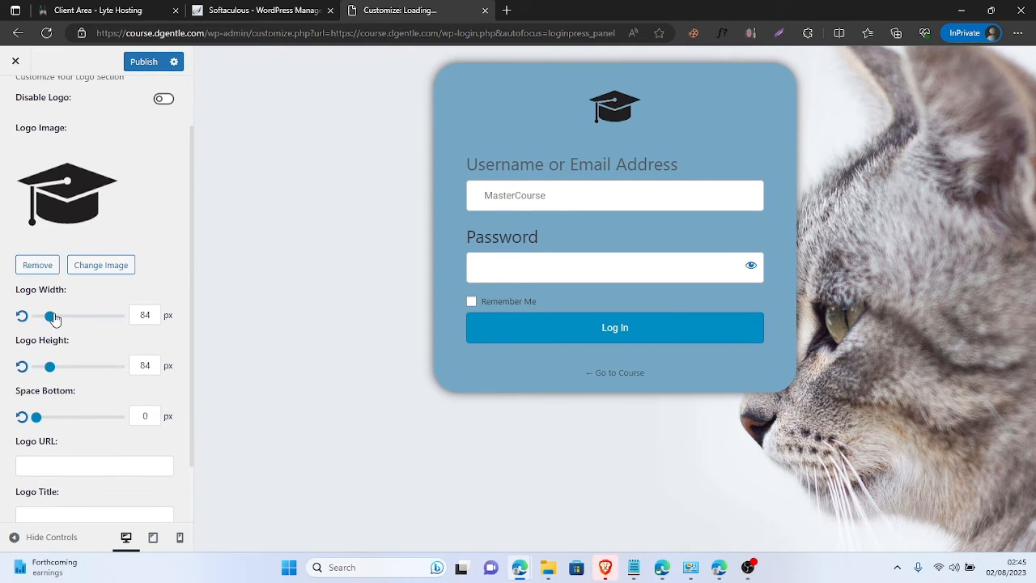
{"action": "mouse_move", "coordinate": [54, 319]}
{"action": "left_mouse_down"}
{"action": "mouse_move", "coordinate": [75, 316]}
{"action": "mouse_move", "coordinate": [57, 326]}
{"action": "left_mouse_up"}
{"action": "mouse_move", "coordinate": [51, 368]}
{"action": "left_mouse_down"}
{"action": "mouse_move", "coordinate": [100, 365]}
{"action": "mouse_move", "coordinate": [46, 366]}
{"action": "left_mouse_up"}
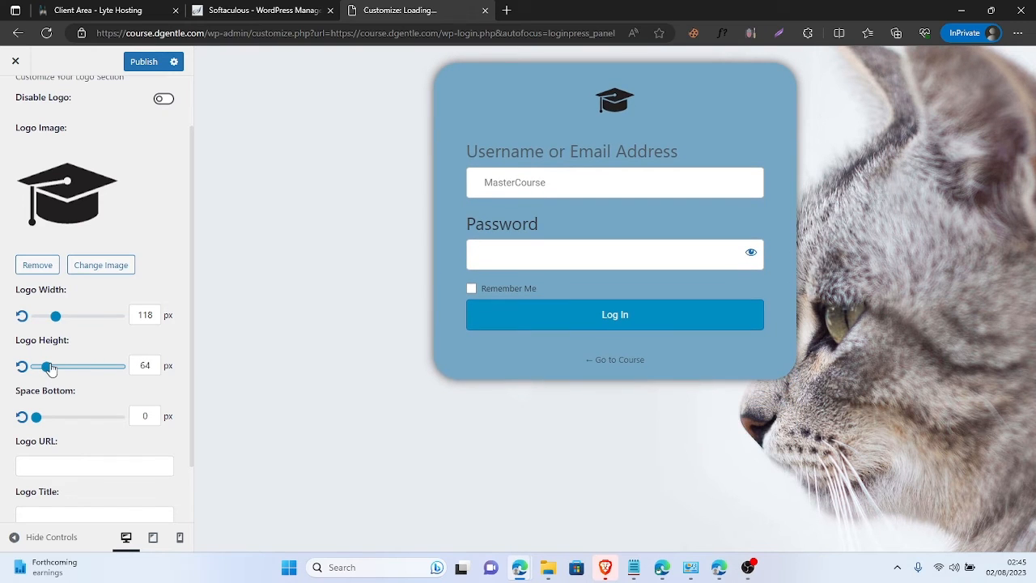
{"action": "mouse_move", "coordinate": [34, 417]}
{"action": "left_mouse_down"}
{"action": "mouse_move", "coordinate": [73, 417]}
{"action": "mouse_move", "coordinate": [51, 418]}
{"action": "left_mouse_up"}
- Clear the Logo URL field
{"action": "scroll", "coordinate": [45, 453], "scroll_direction": "down", "scroll_amount": 1}
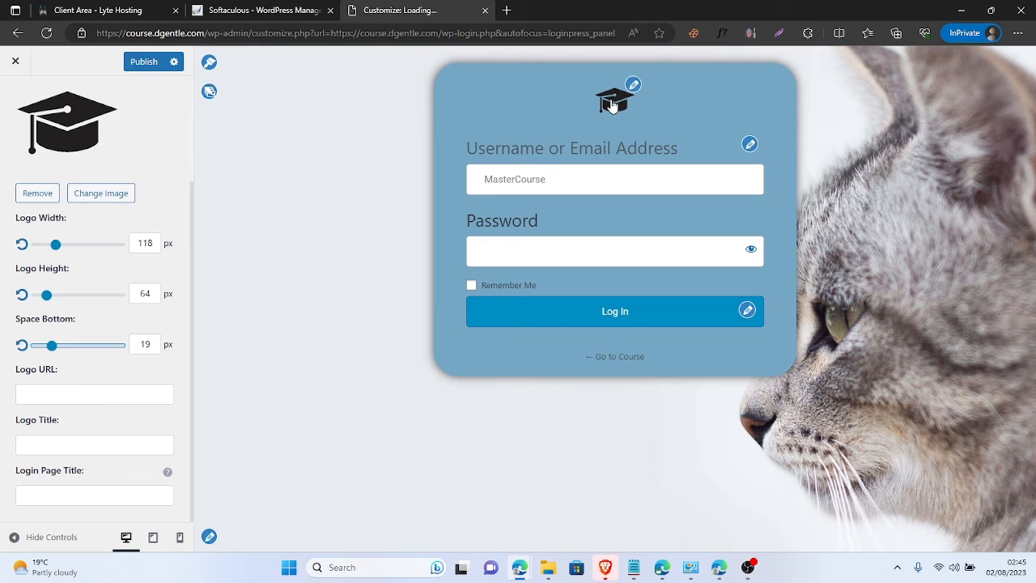
{"action": "left_click", "coordinate": [114, 402]}
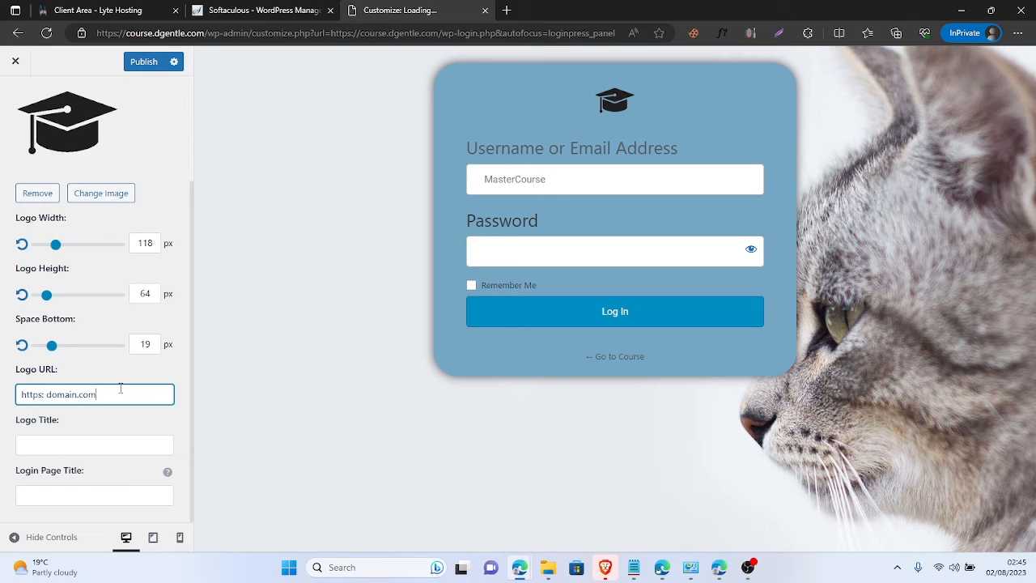
{"action": "key", "text": "BackSpace"}
{"action": "key", "text": "BackSpace"}
{"action": "key", "text": "BackSpace"}
{"action": "key", "text": "BackSpace"}
{"action": "key", "text": "BackSpace"}
{"action": "key", "text": "BackSpace"}
{"action": "key", "text": "BackSpace"}
{"action": "key", "text": "BackSpace"}
{"action": "key", "text": "BackSpace"}
{"action": "scroll", "coordinate": [137, 279], "scroll_direction": "up", "scroll_amount": 3}
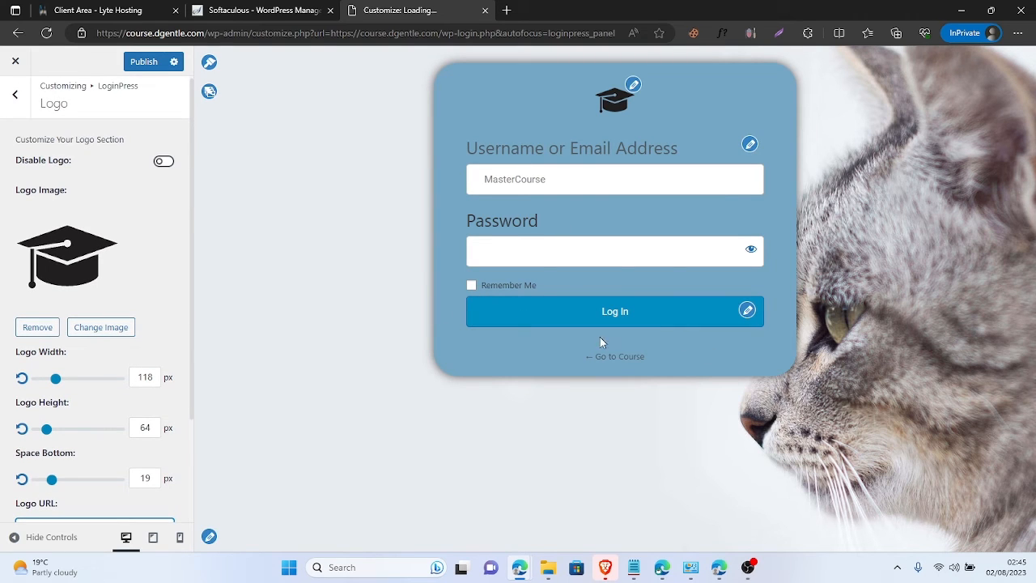
{"action": "left_click", "coordinate": [209, 92]}
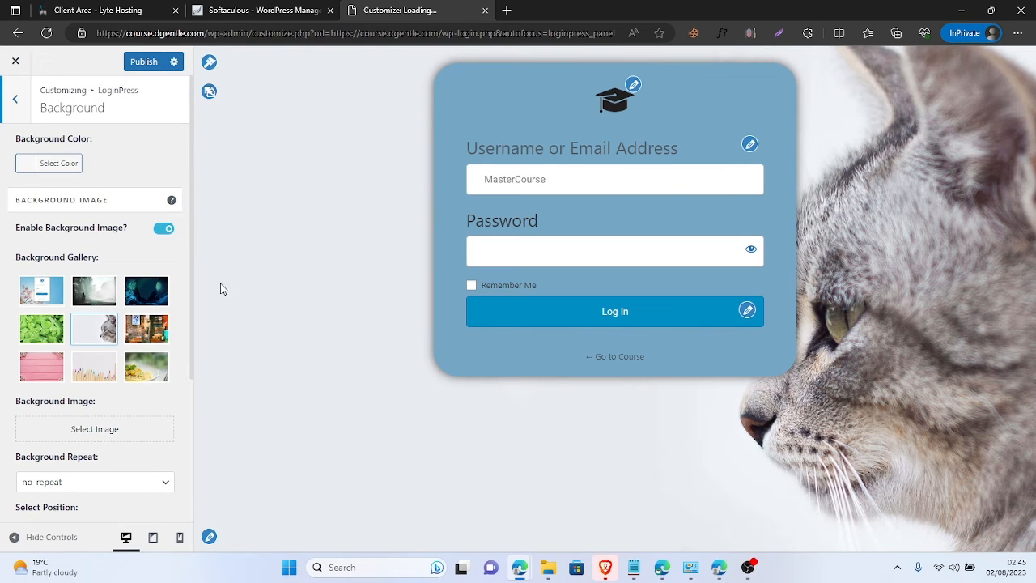
- Scroll through the LoginPress Themes list, where only Default is free, then go to Background
{"action": "left_click", "coordinate": [211, 64]}
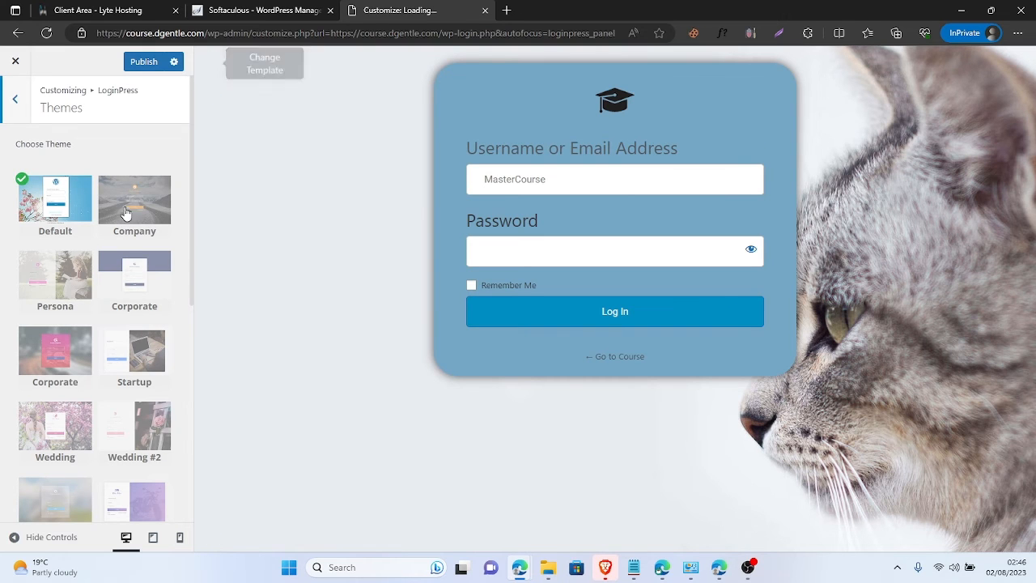
{"action": "scroll", "coordinate": [89, 364], "scroll_direction": "down", "scroll_amount": 3}
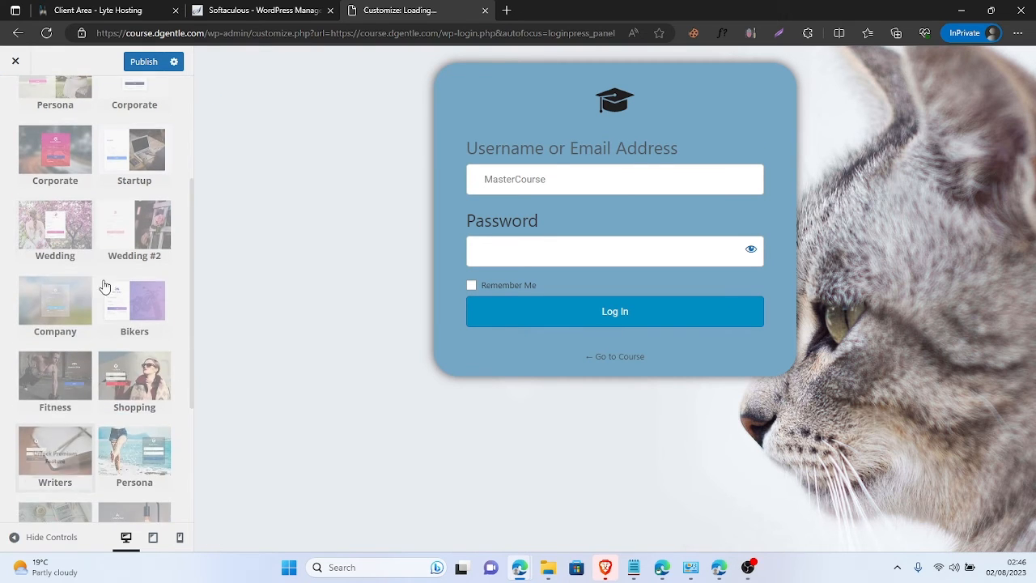
{"action": "scroll", "coordinate": [105, 421], "scroll_direction": "down", "scroll_amount": 3}
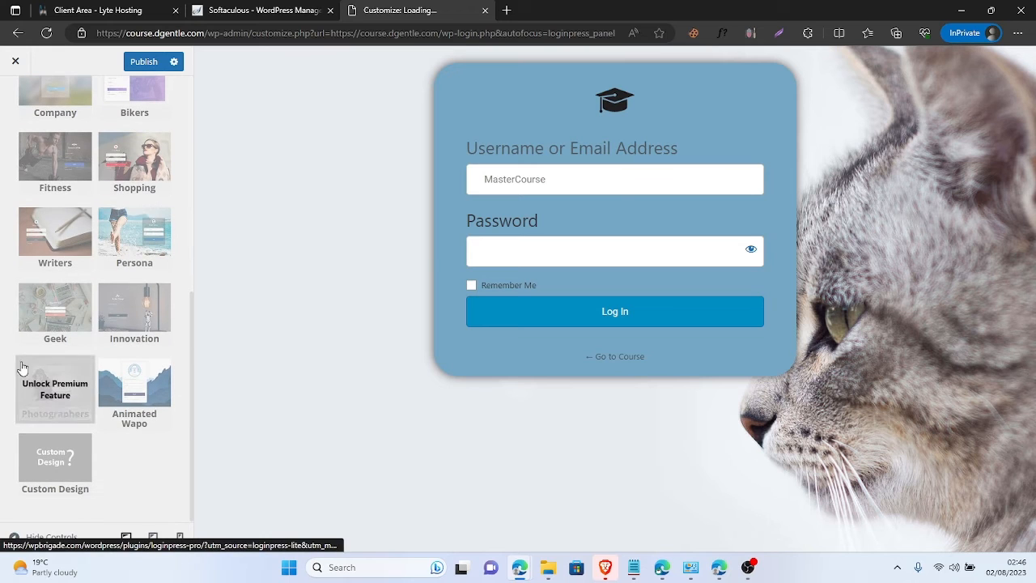
{"action": "scroll", "coordinate": [8, 243], "scroll_direction": "up", "scroll_amount": 2}
{"action": "scroll", "coordinate": [6, 247], "scroll_direction": "up", "scroll_amount": 2}
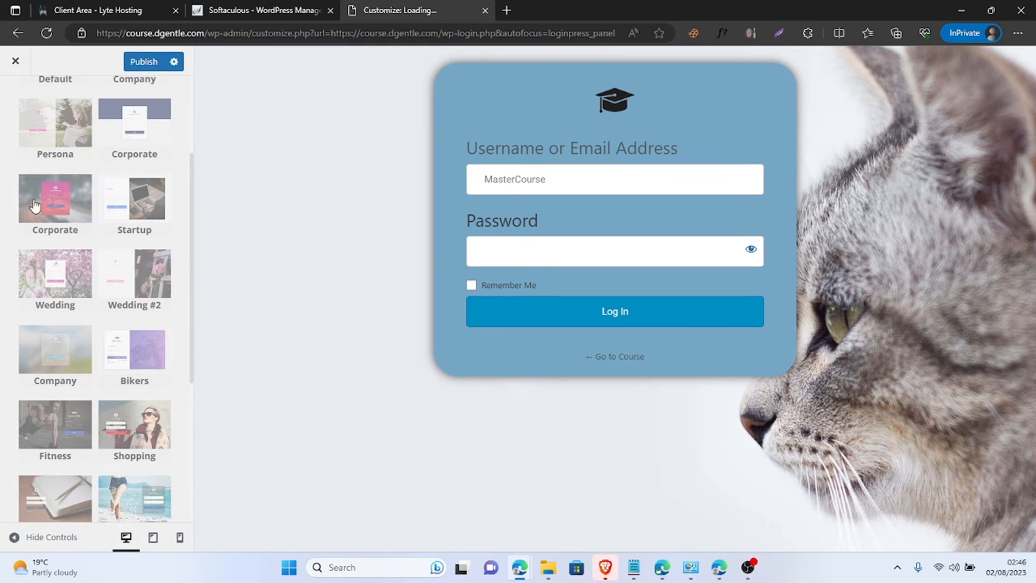
{"action": "scroll", "coordinate": [30, 300], "scroll_direction": "up", "scroll_amount": 2}
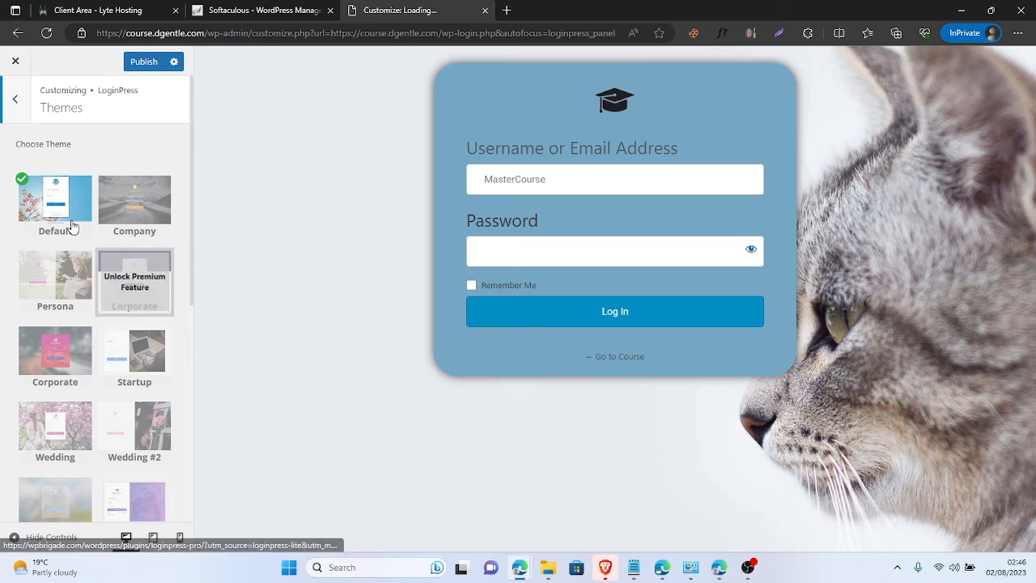
{"action": "scroll", "coordinate": [89, 243], "scroll_direction": "down", "scroll_amount": 1}
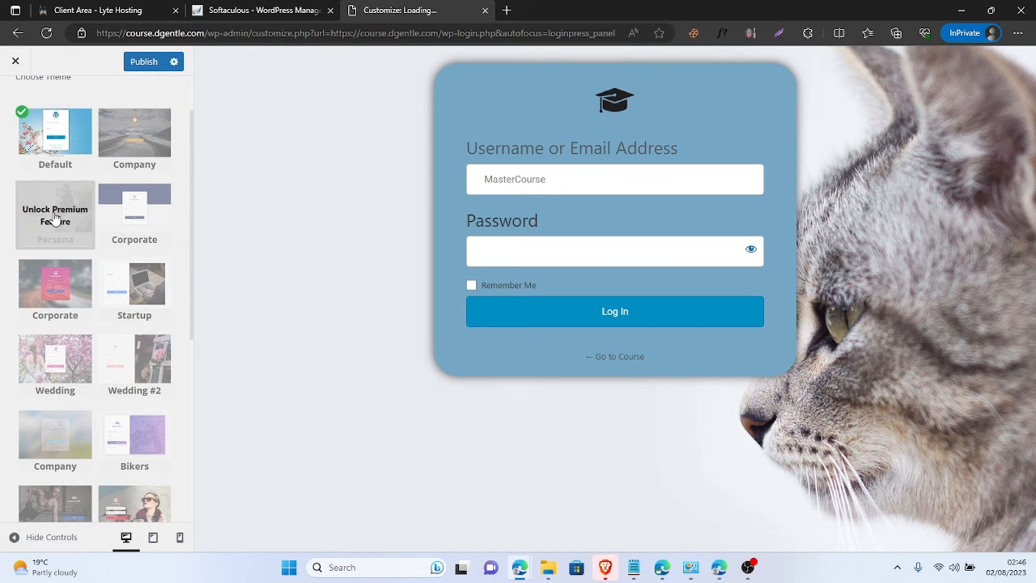
{"action": "scroll", "coordinate": [59, 215], "scroll_direction": "up", "scroll_amount": 1}
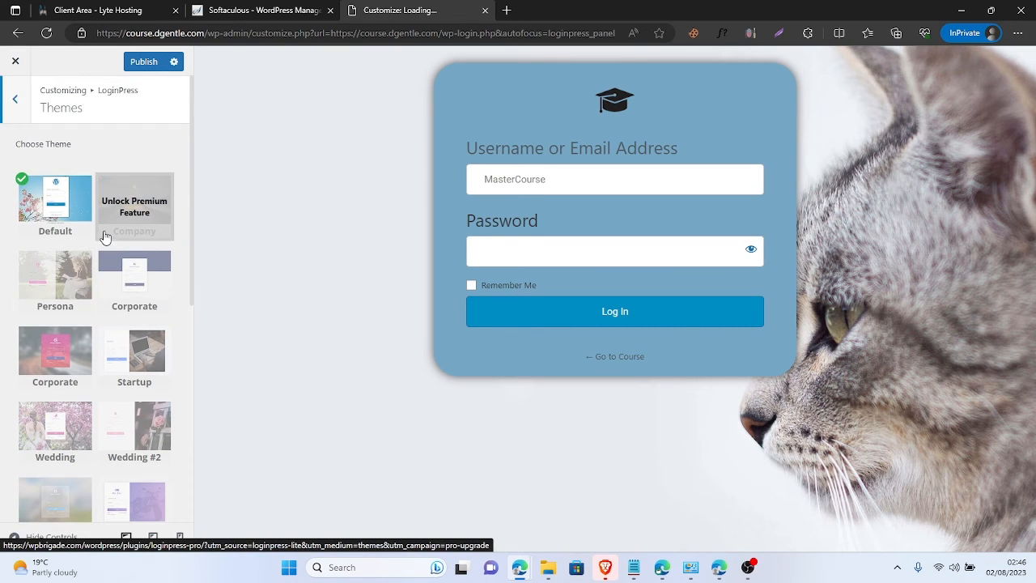
{"action": "scroll", "coordinate": [104, 243], "scroll_direction": "down", "scroll_amount": 5}
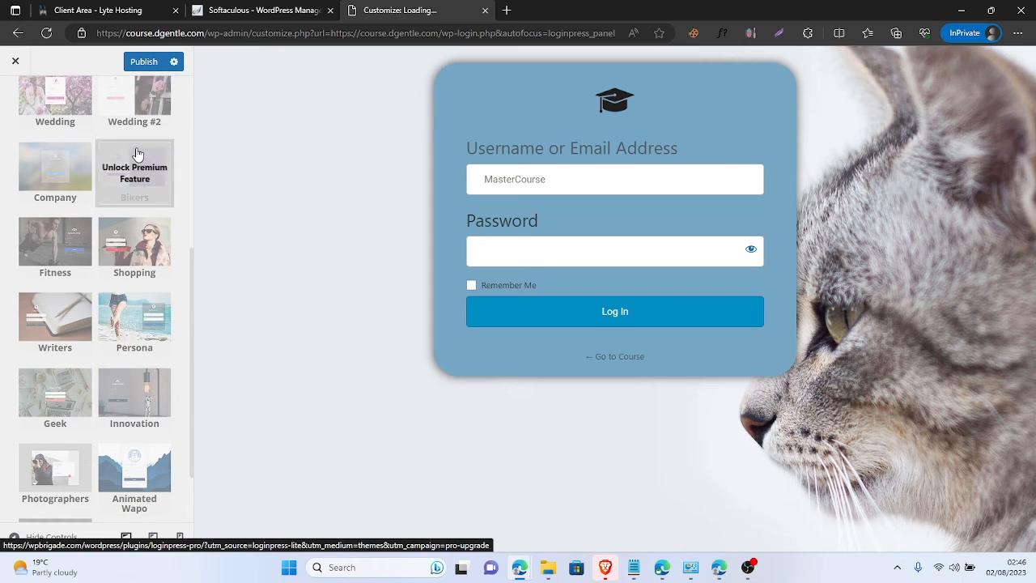
{"action": "scroll", "coordinate": [98, 415], "scroll_direction": "down", "scroll_amount": 1}
{"action": "scroll", "coordinate": [117, 375], "scroll_direction": "up", "scroll_amount": 5}
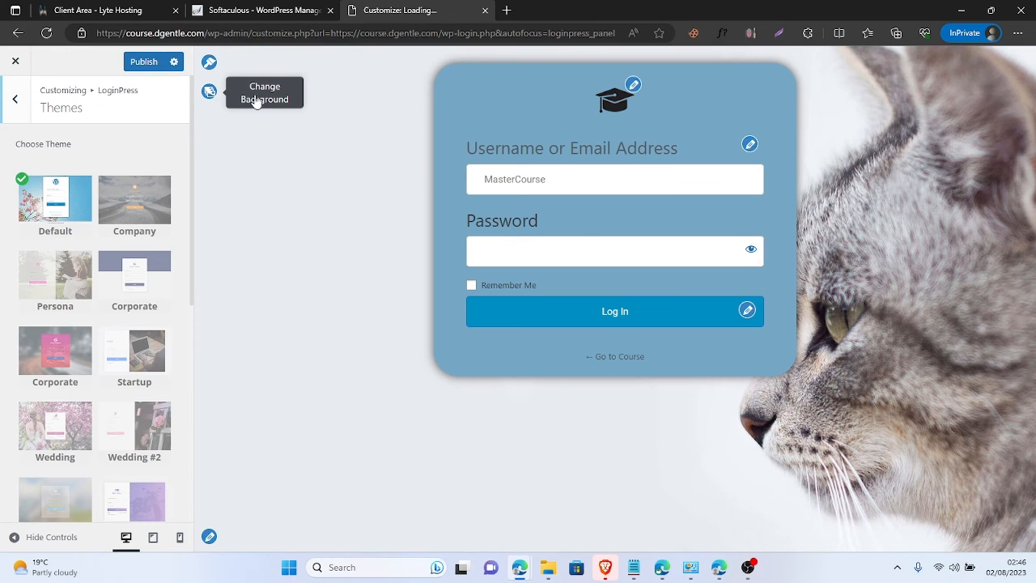
{"action": "left_click", "coordinate": [209, 92]}
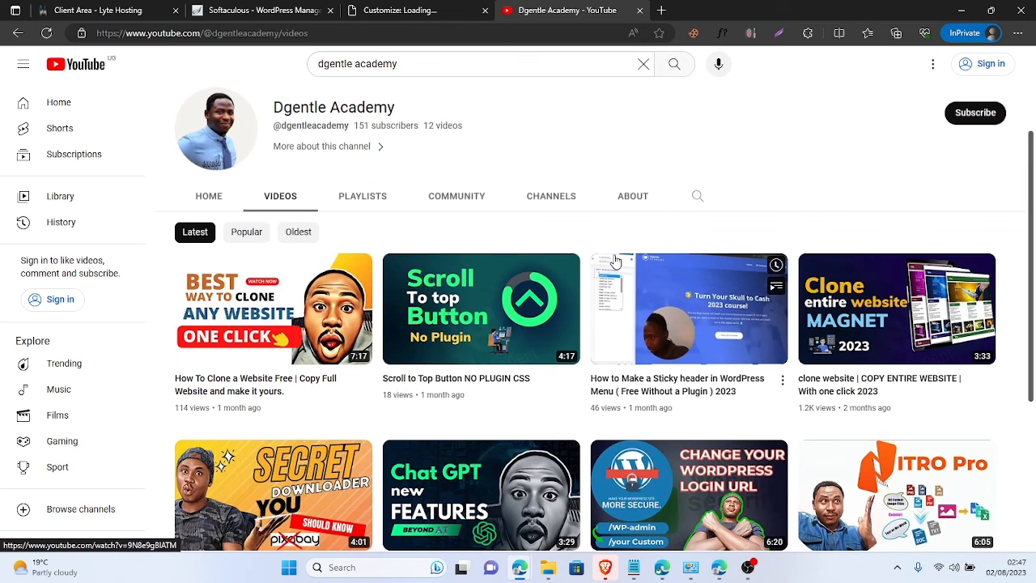
- Scroll through the Dgentle Academy Videos tab, then return to the Customize browser tab
{"action": "scroll", "coordinate": [549, 276], "scroll_direction": "down", "scroll_amount": 1}
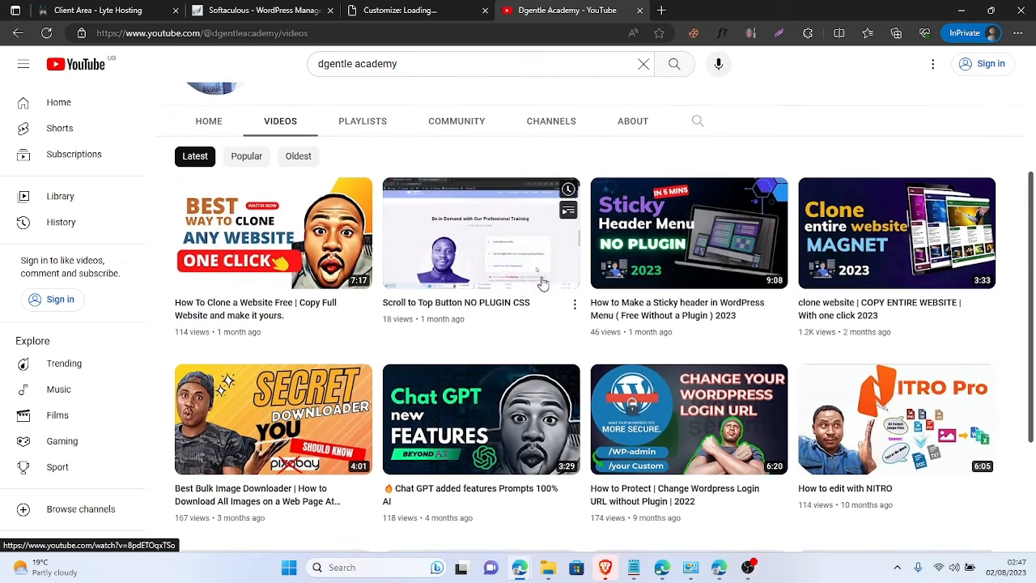
{"action": "scroll", "coordinate": [363, 409], "scroll_direction": "down", "scroll_amount": 1}
{"action": "scroll", "coordinate": [363, 409], "scroll_direction": "down", "scroll_amount": 1}
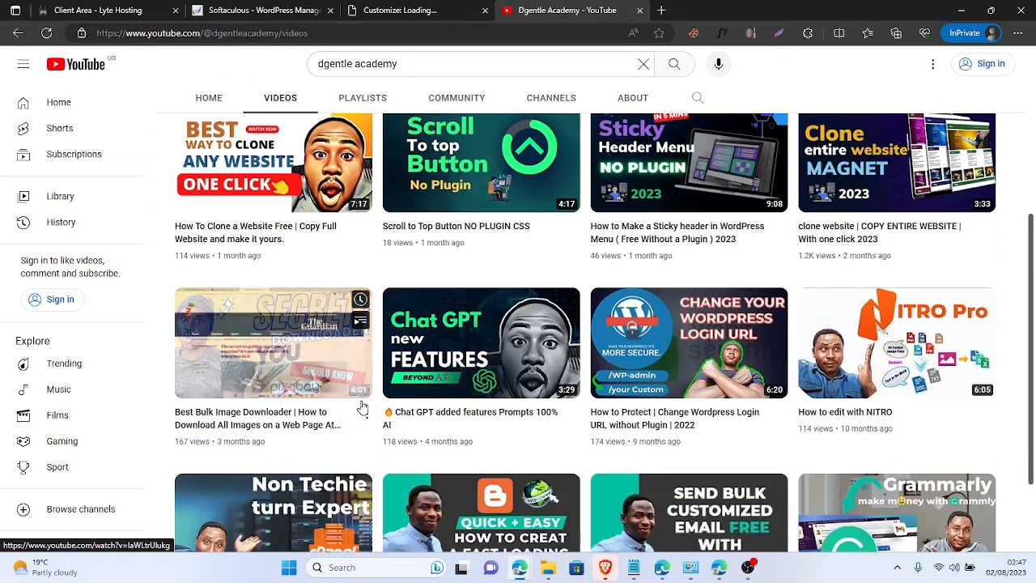
{"action": "scroll", "coordinate": [484, 463], "scroll_direction": "up", "scroll_amount": 2}
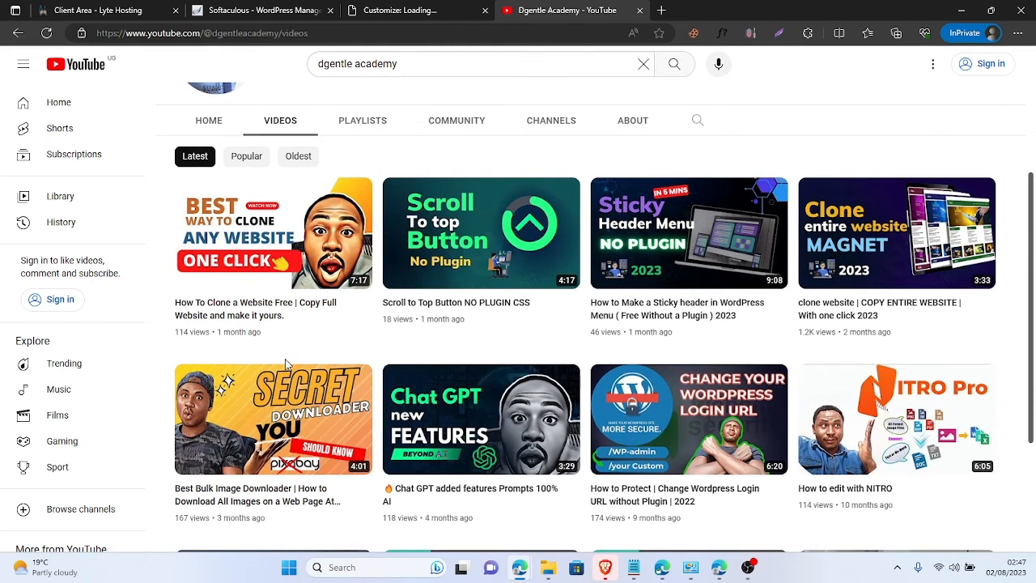
{"action": "scroll", "coordinate": [557, 296], "scroll_direction": "down", "scroll_amount": 2}
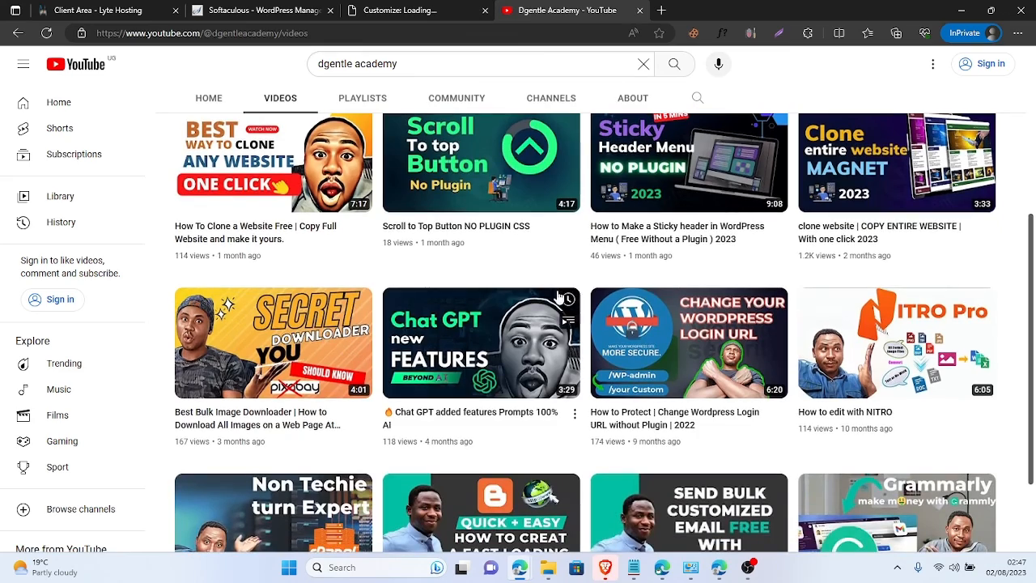
{"action": "scroll", "coordinate": [557, 296], "scroll_direction": "down", "scroll_amount": 1}
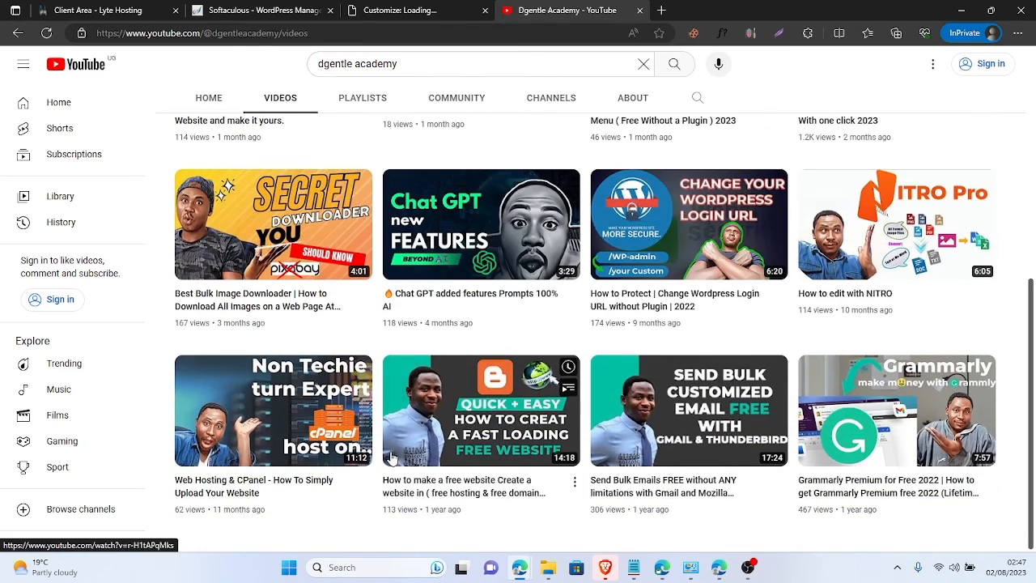
{"action": "scroll", "coordinate": [397, 459], "scroll_direction": "up", "scroll_amount": 4}
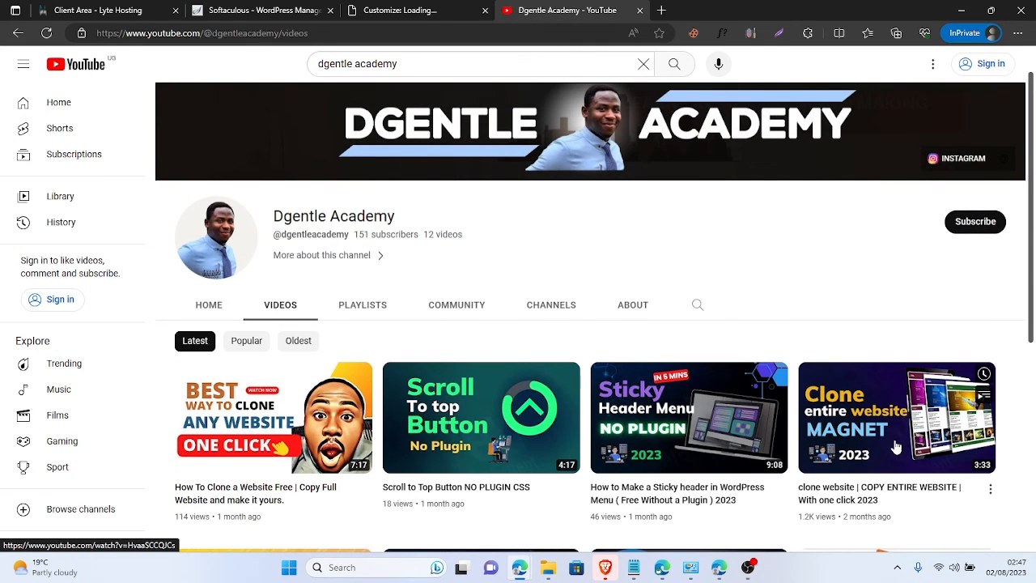
{"action": "scroll", "coordinate": [896, 448], "scroll_direction": "down", "scroll_amount": 1}
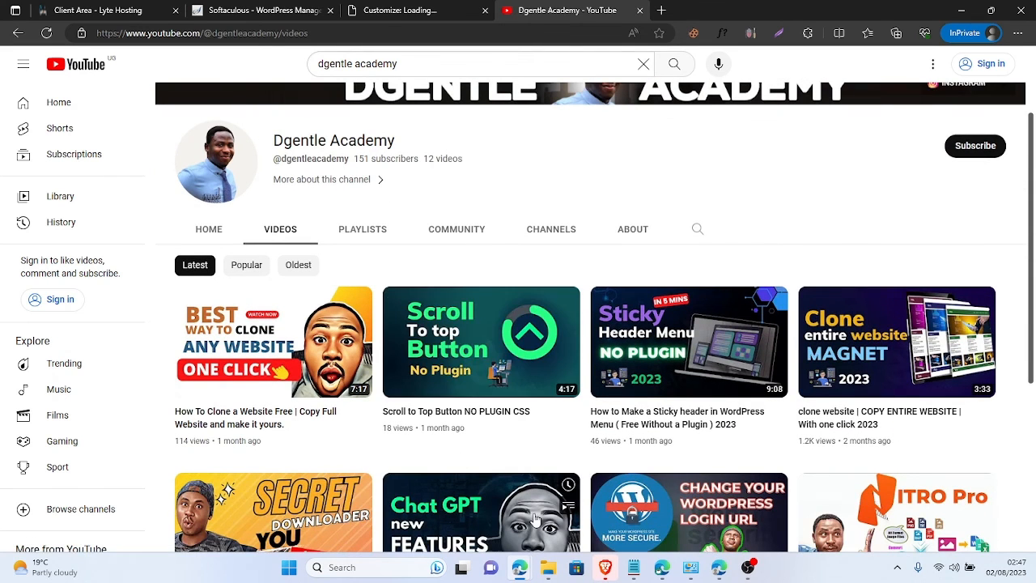
{"action": "left_click", "coordinate": [377, 9]}
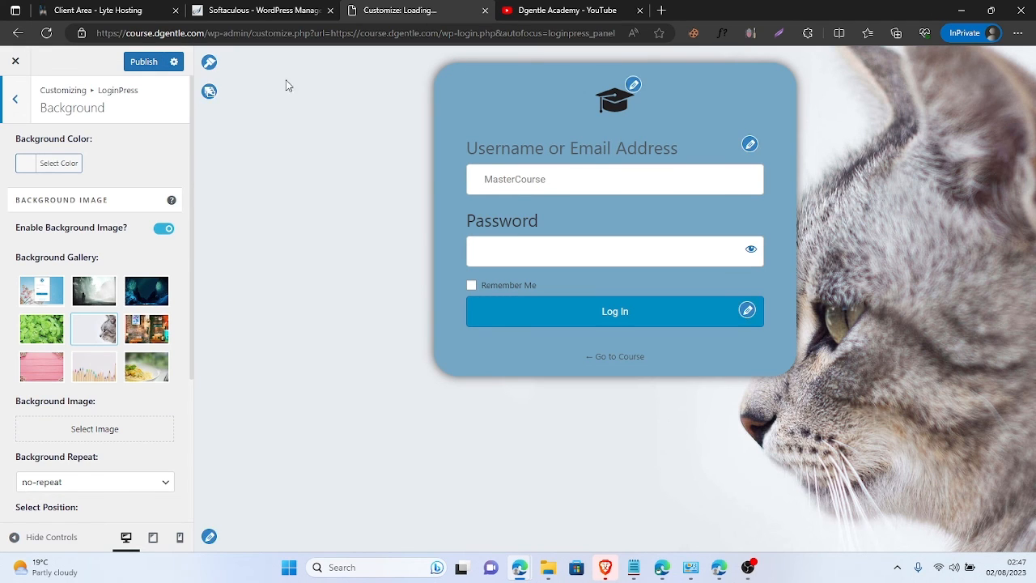
- Publish the login page customizations and scroll the course homepage down to the footer
{"action": "left_click", "coordinate": [135, 63]}
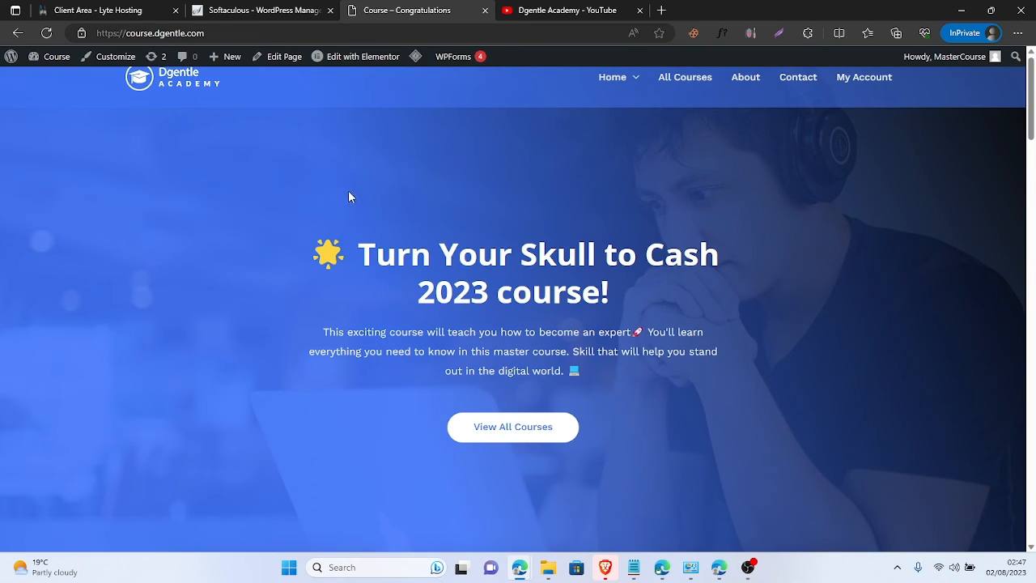
{"action": "scroll", "coordinate": [406, 263], "scroll_direction": "down", "scroll_amount": 15}
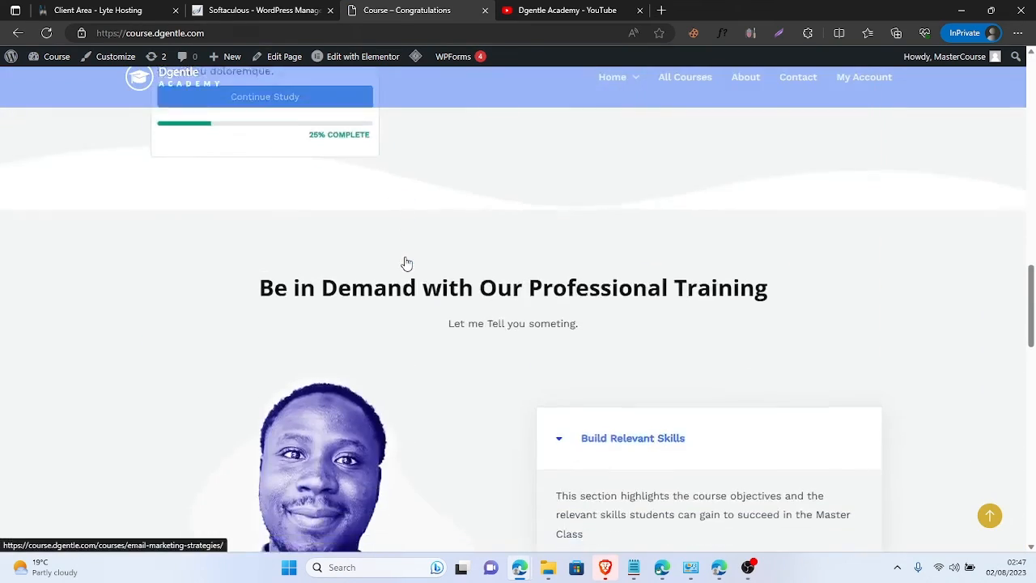
{"action": "scroll", "coordinate": [407, 263], "scroll_direction": "up", "scroll_amount": 10}
{"action": "scroll", "coordinate": [406, 263], "scroll_direction": "up", "scroll_amount": 5}
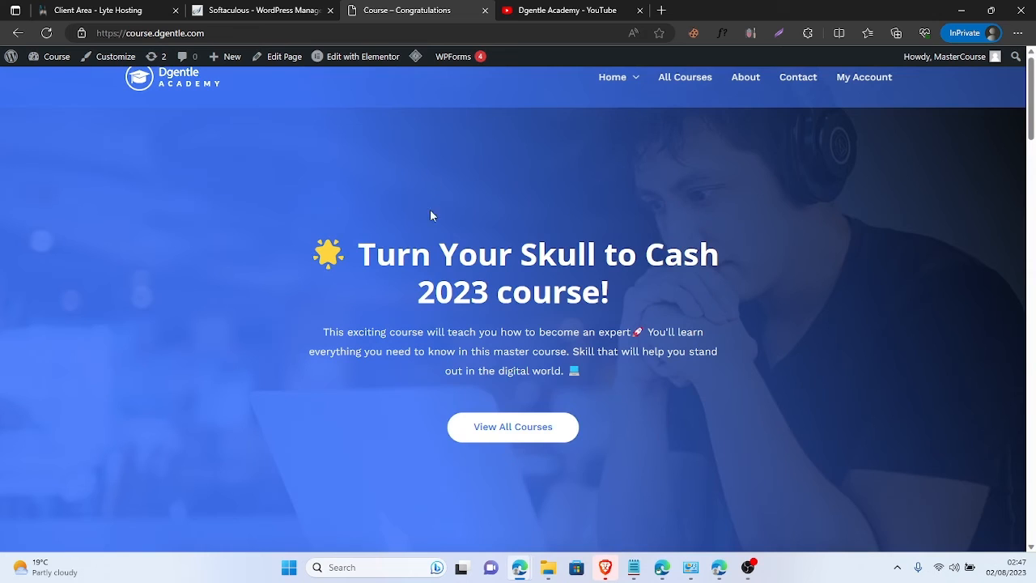
{"action": "scroll", "coordinate": [430, 214], "scroll_direction": "down", "scroll_amount": 20}
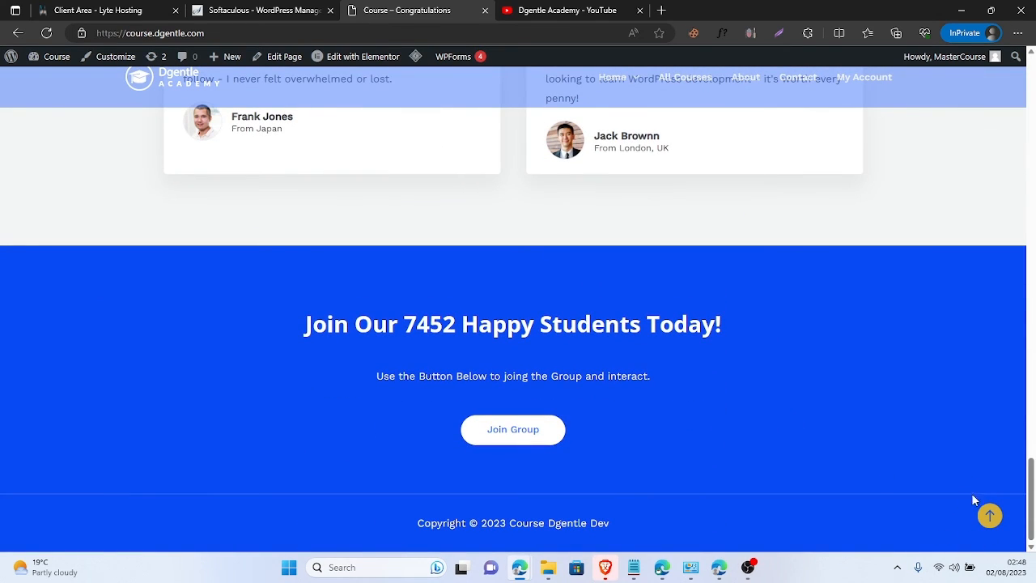
- Use the back-to-top button twice to return to the top of the homepage
{"action": "left_click", "coordinate": [991, 518]}
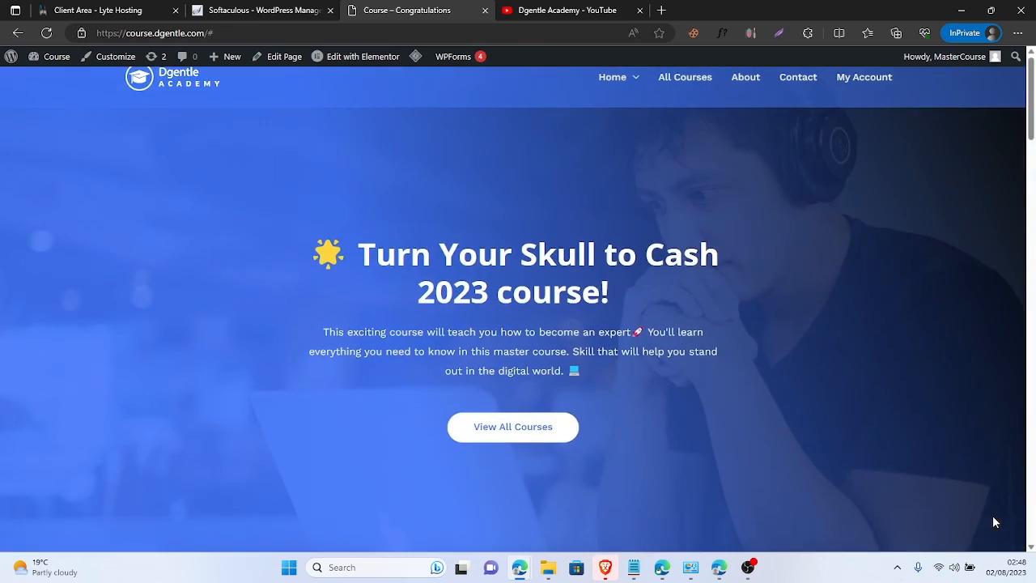
{"action": "scroll", "coordinate": [956, 482], "scroll_direction": "down", "scroll_amount": 5}
{"action": "scroll", "coordinate": [964, 494], "scroll_direction": "down", "scroll_amount": 5}
{"action": "left_click", "coordinate": [986, 517]}
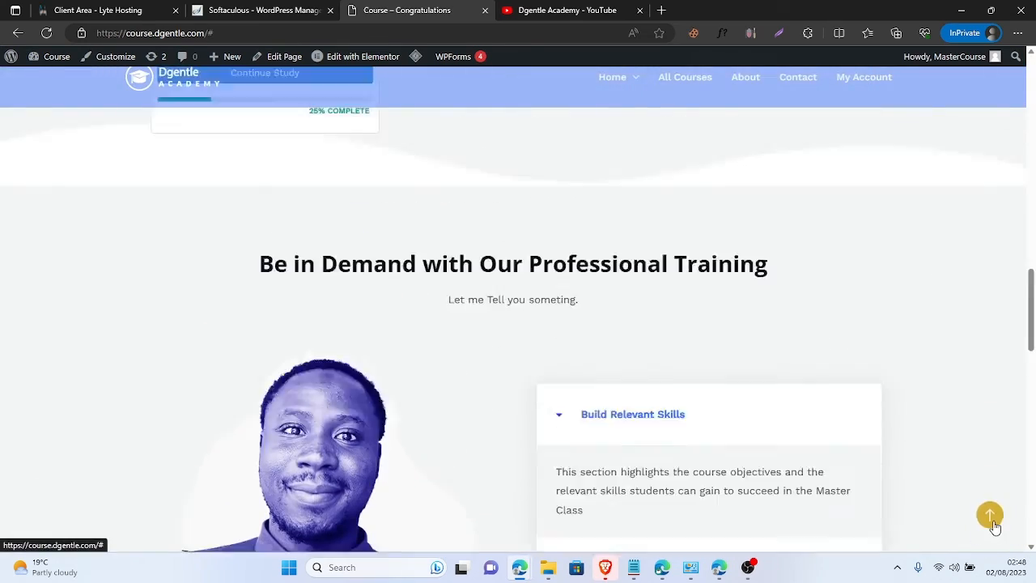
- Switch to the Dgentle Academy YouTube tab and scroll through its 12 videos
{"action": "left_click", "coordinate": [506, 10]}
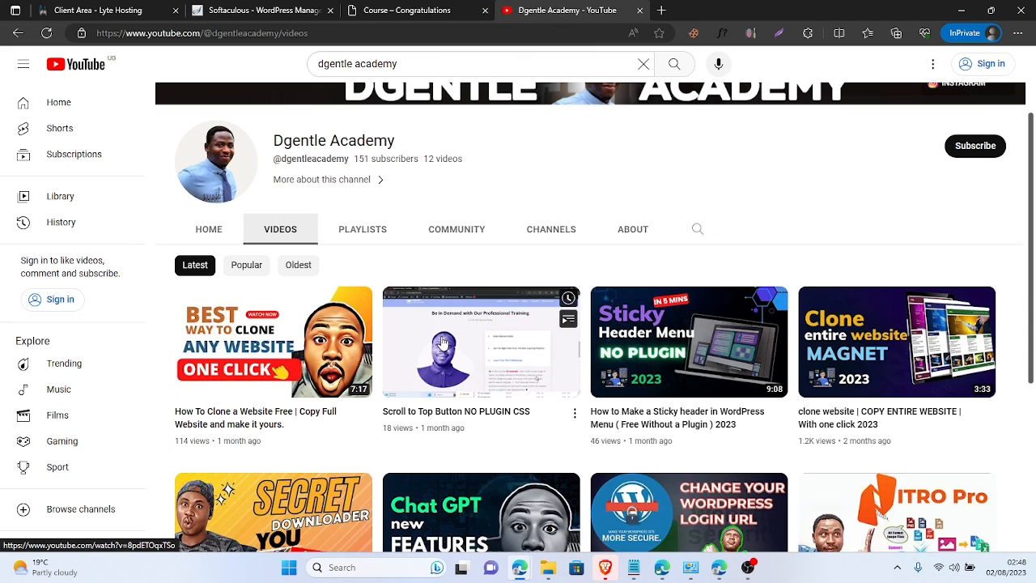
{"action": "scroll", "coordinate": [458, 375], "scroll_direction": "down", "scroll_amount": 2}
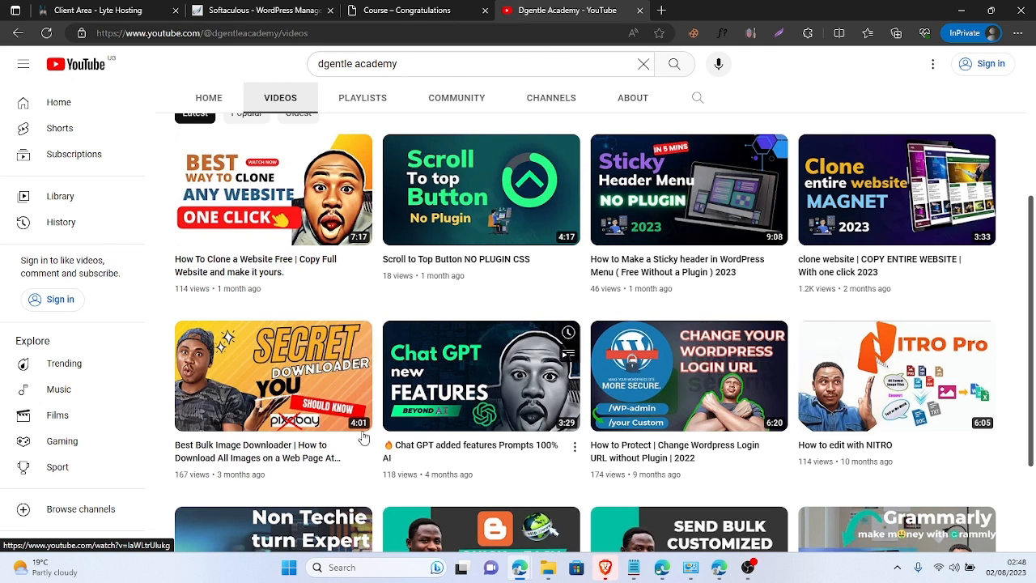
{"action": "scroll", "coordinate": [203, 256], "scroll_direction": "up", "scroll_amount": 3}
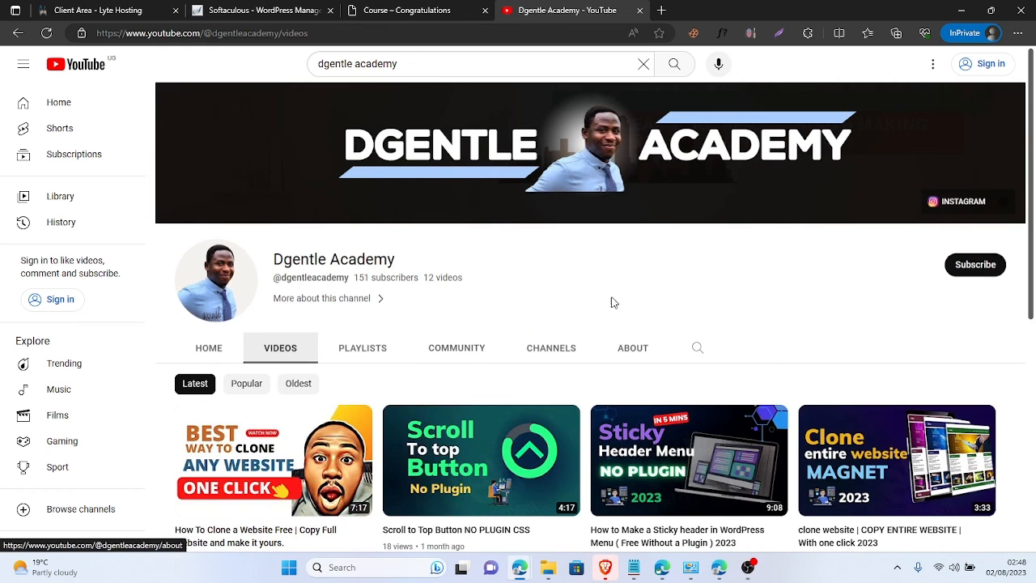
{"action": "scroll", "coordinate": [680, 291], "scroll_direction": "down", "scroll_amount": 1}
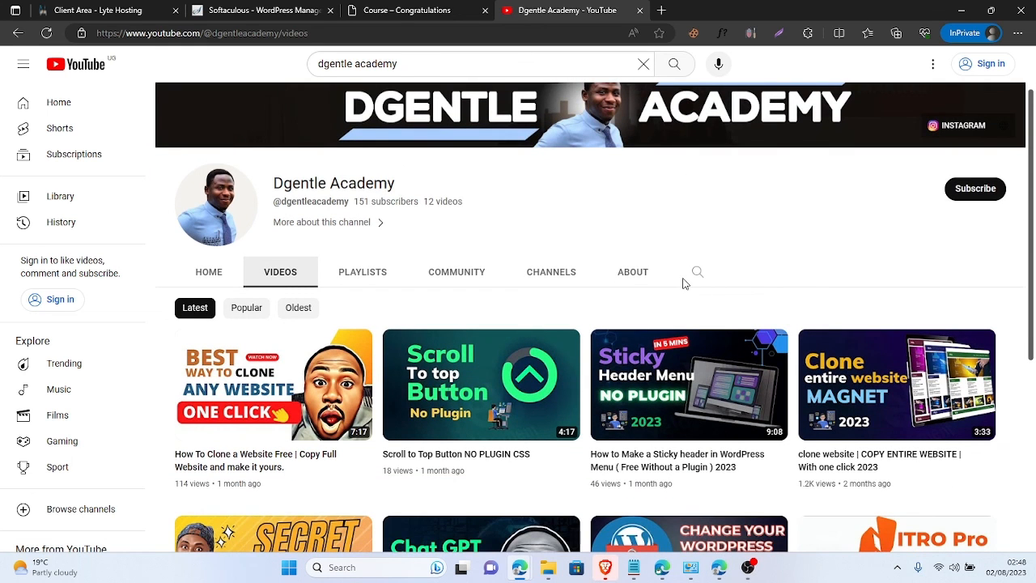